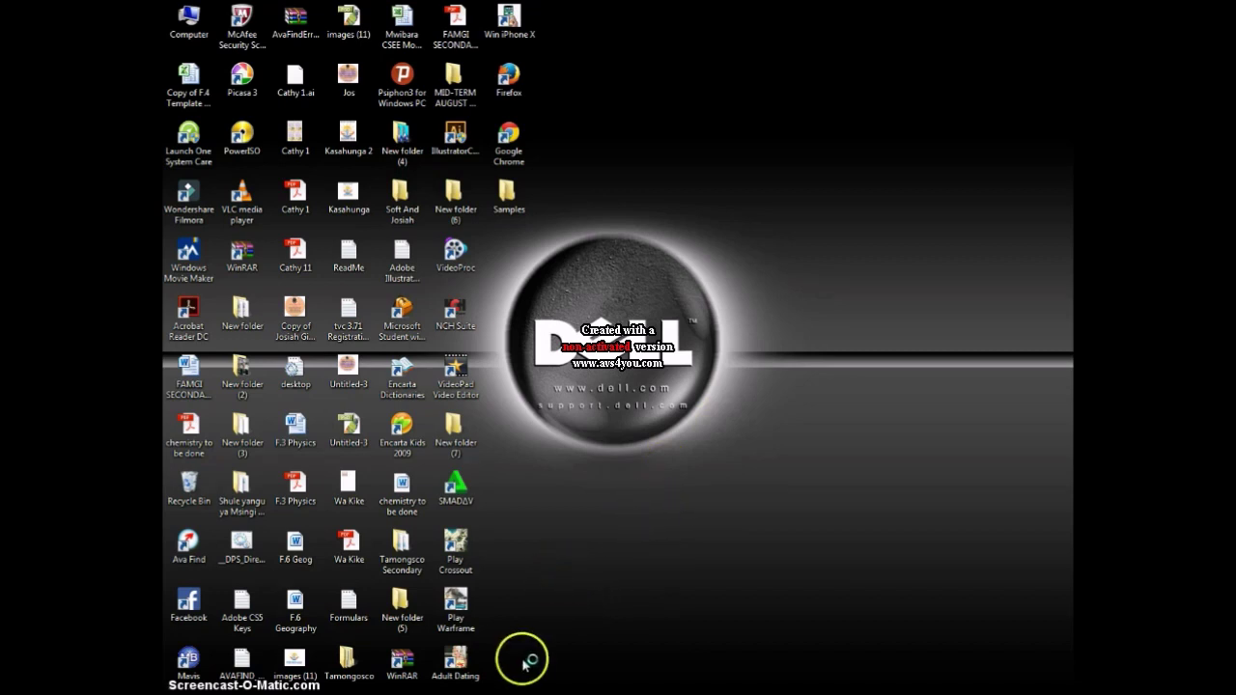
Close the empty browser window and bring up the Fees Balance Chit 2 document
mouse_move(490, 691)
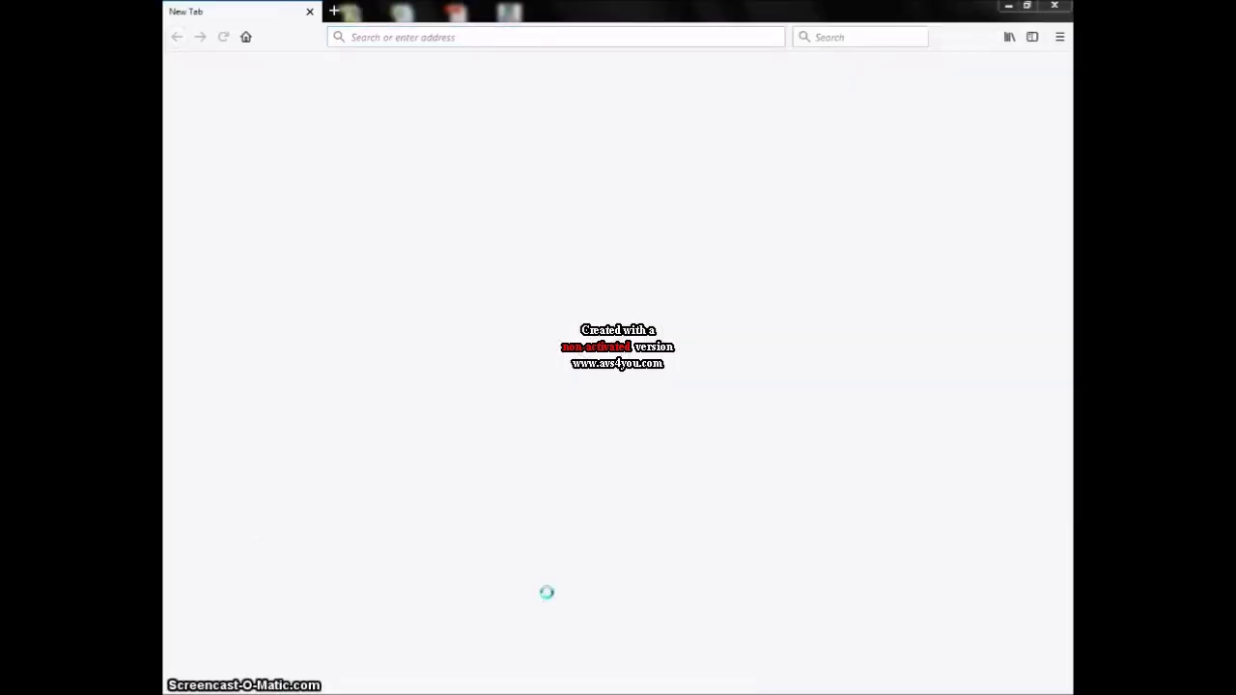
click(1057, 9)
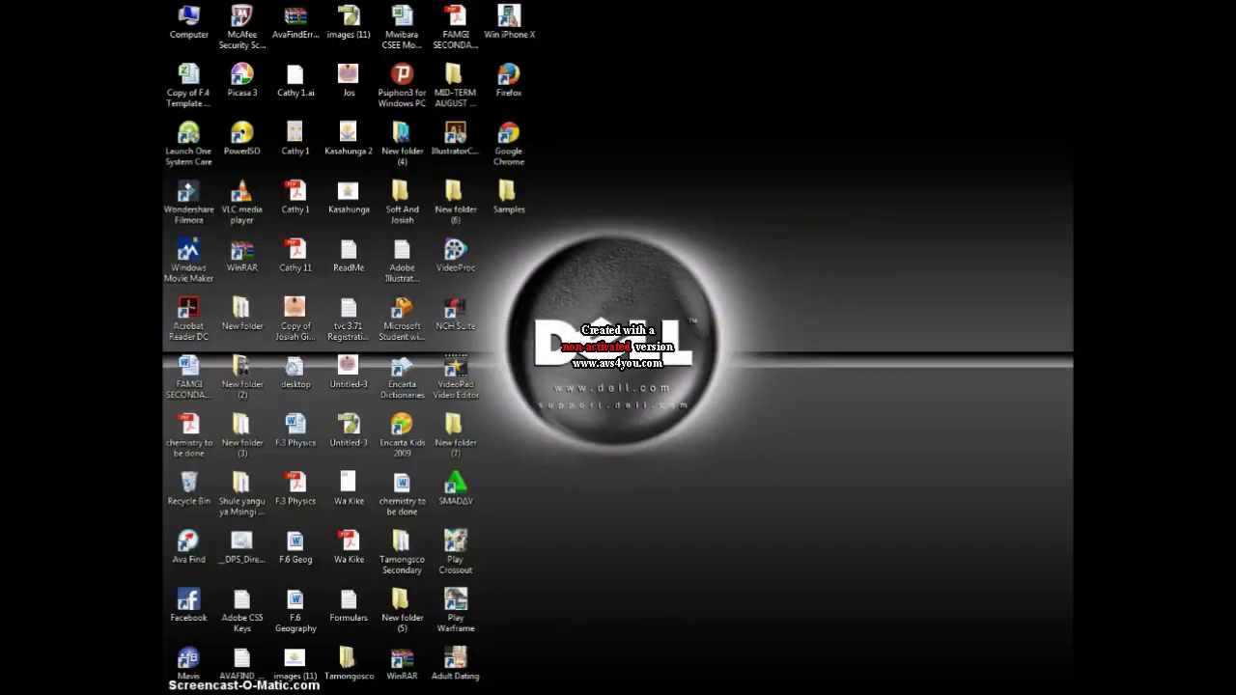
mouse_move(304, 579)
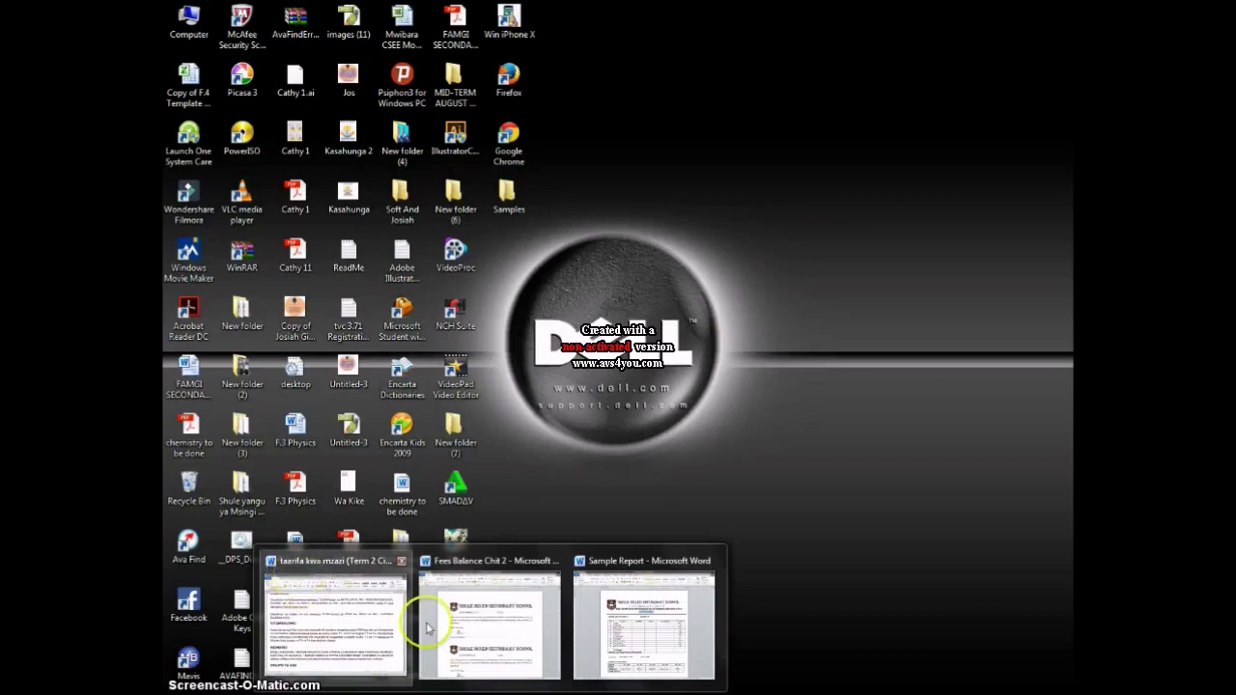
mouse_move(476, 618)
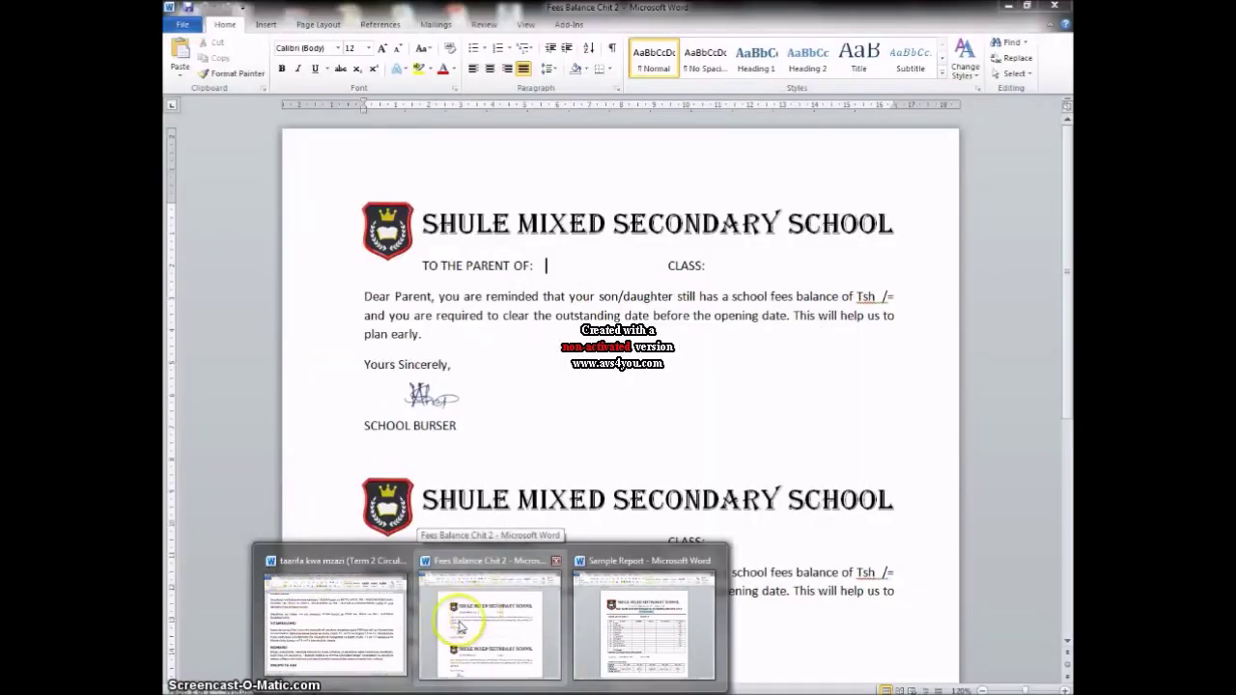
mouse_move(333, 615)
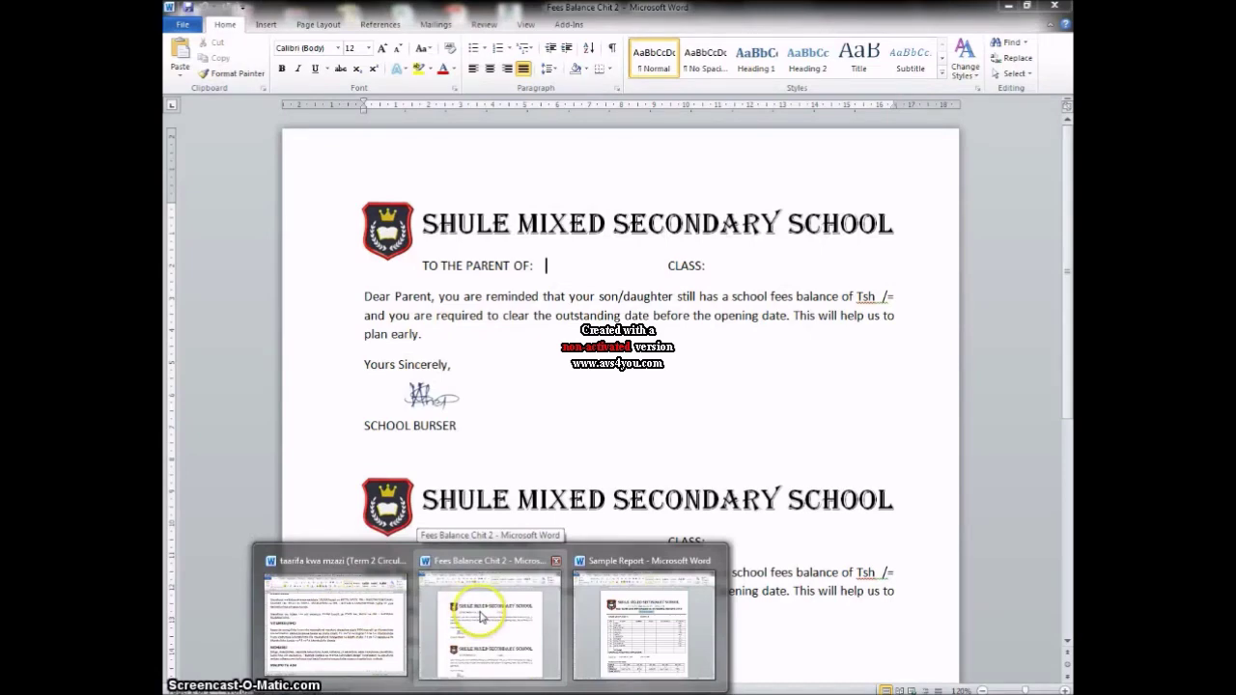
mouse_move(639, 613)
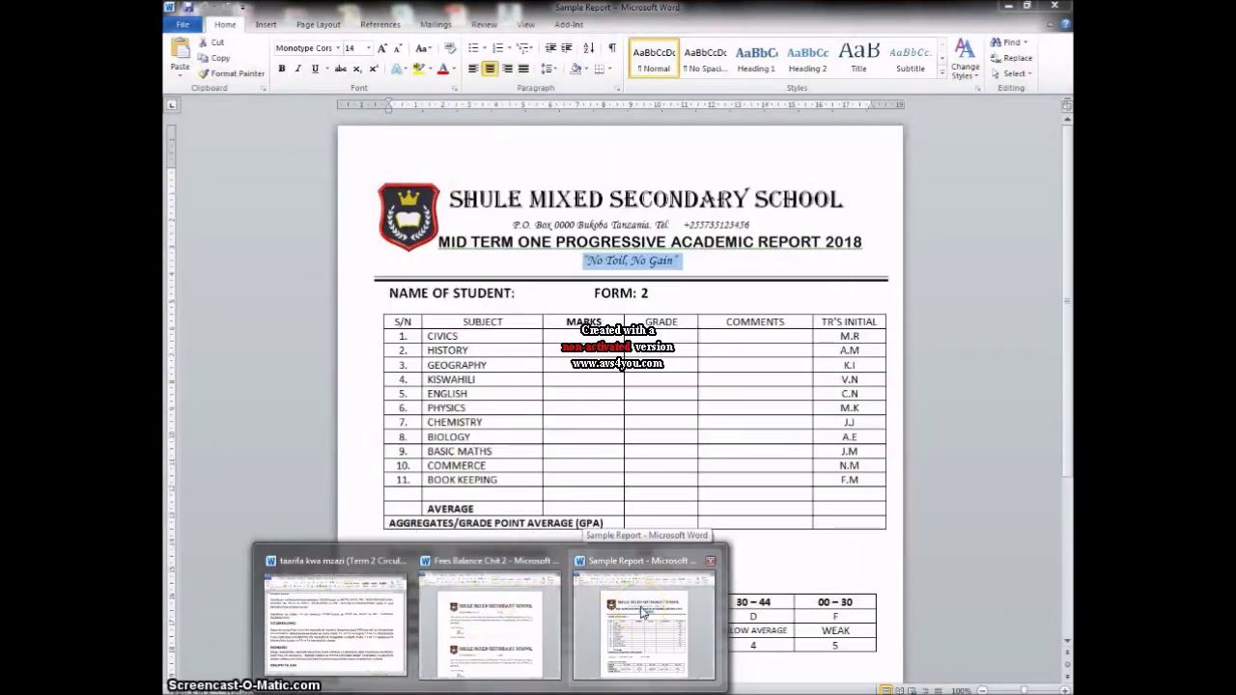
click(490, 606)
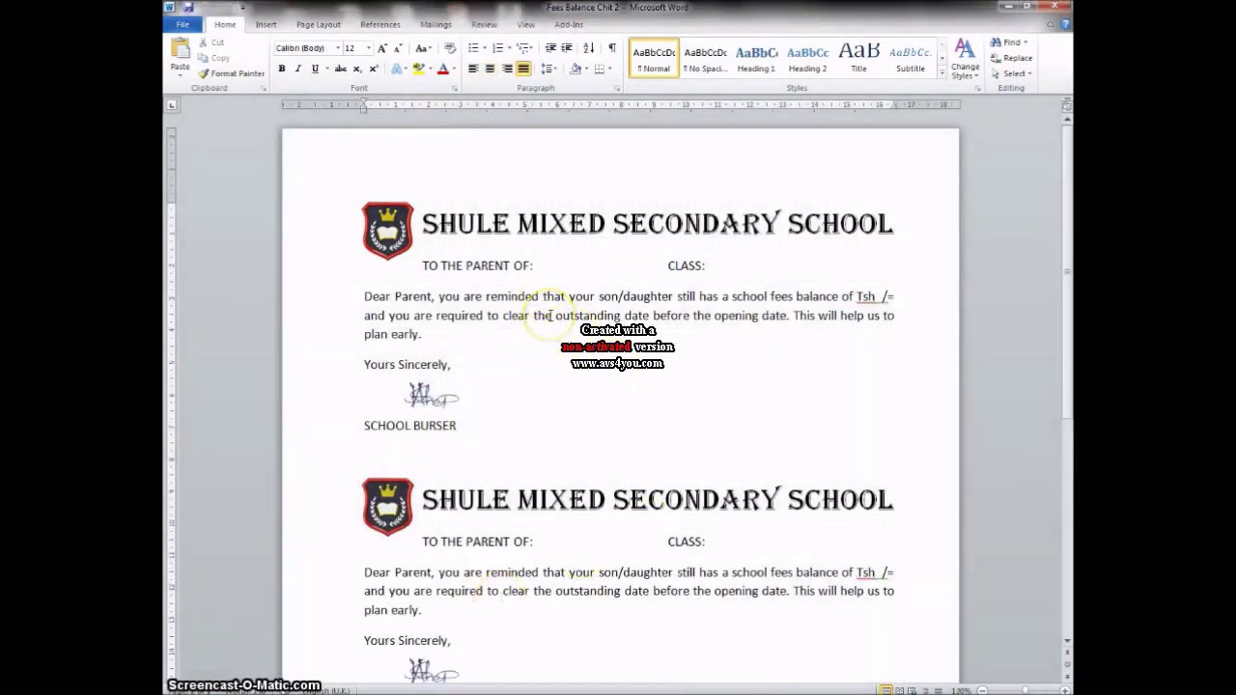
Enlarge the page to 150% and examine the blank parent name and class fields of the first chit
click(545, 267)
click(1063, 689)
click(1063, 690)
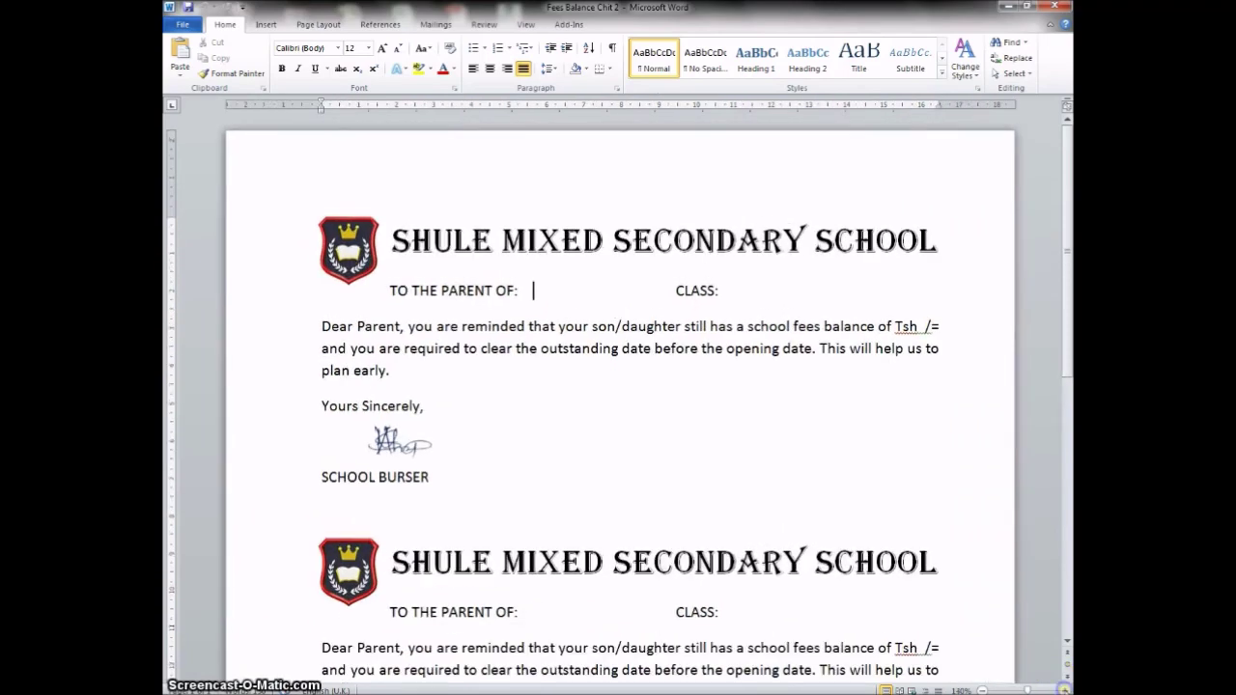
click(1063, 689)
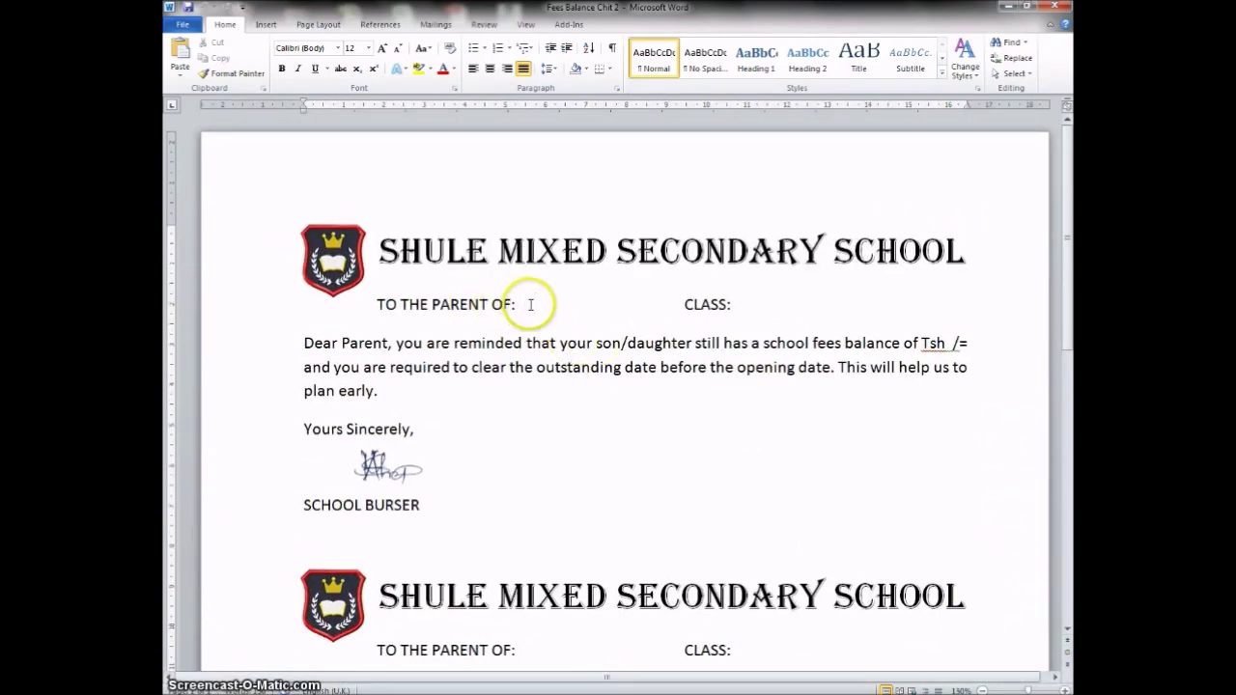
drag(579, 306, 665, 306)
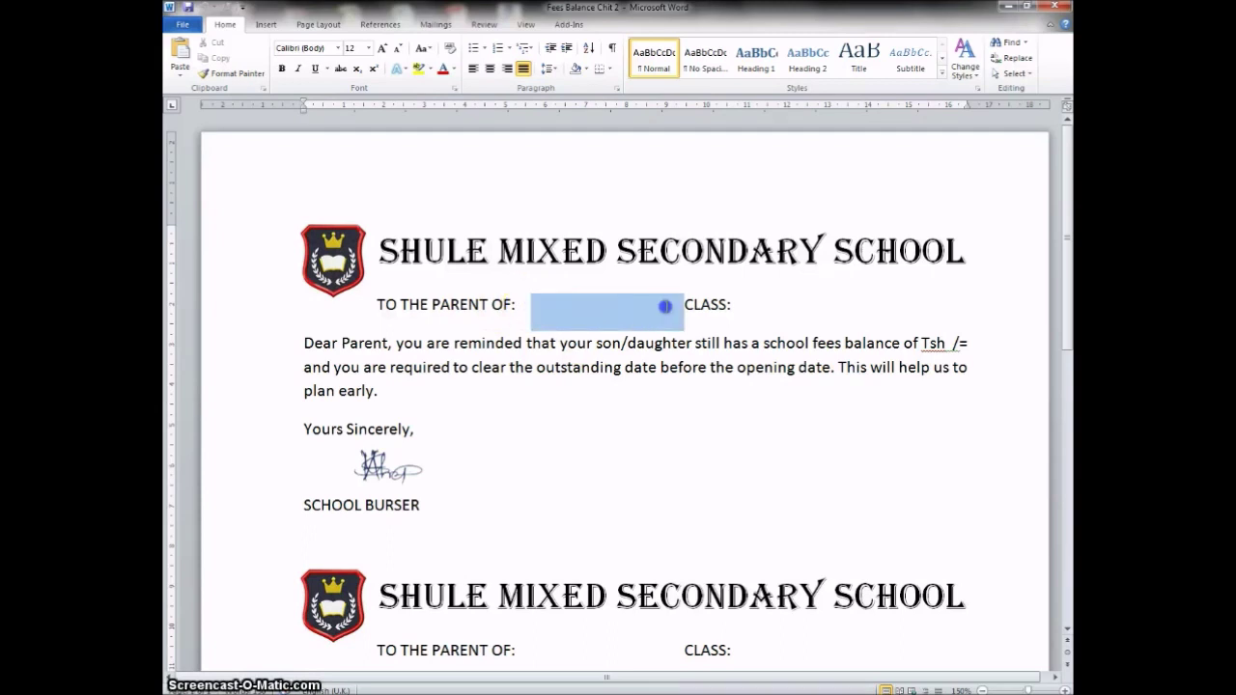
drag(541, 310, 673, 315)
click(744, 305)
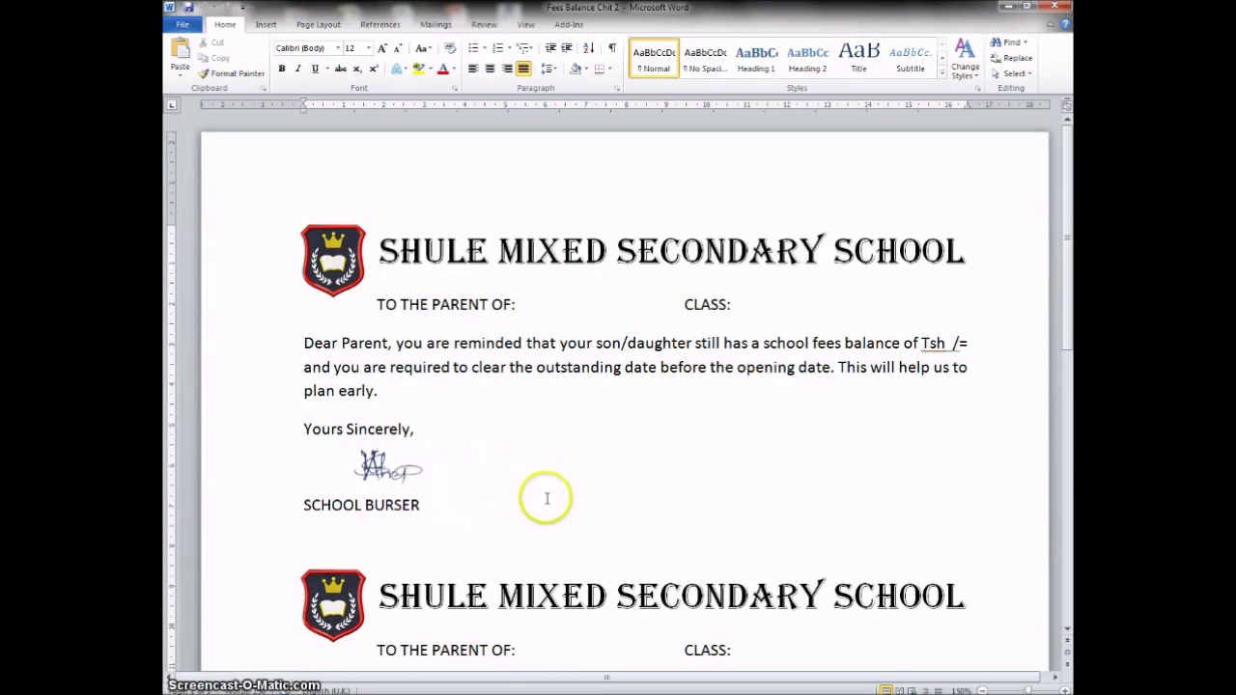
Look through the repeated fees balance chits down the page and return to the first ones
scroll(578, 522, down, 8)
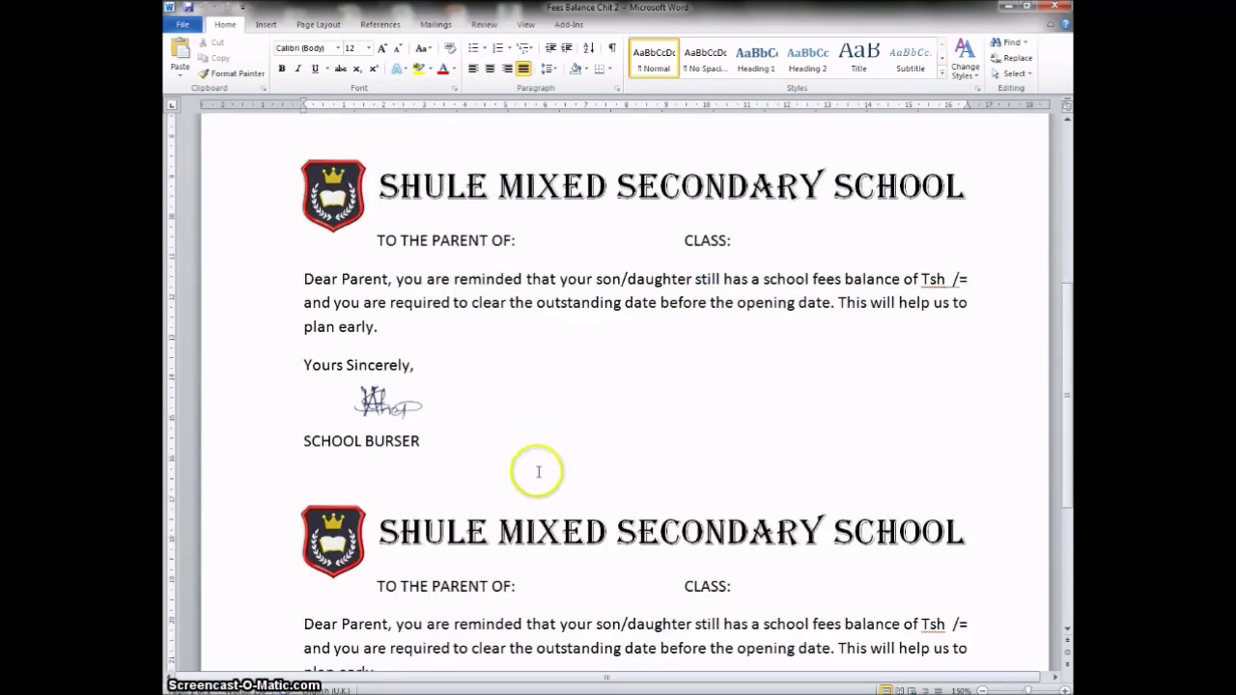
scroll(567, 511, down, 10)
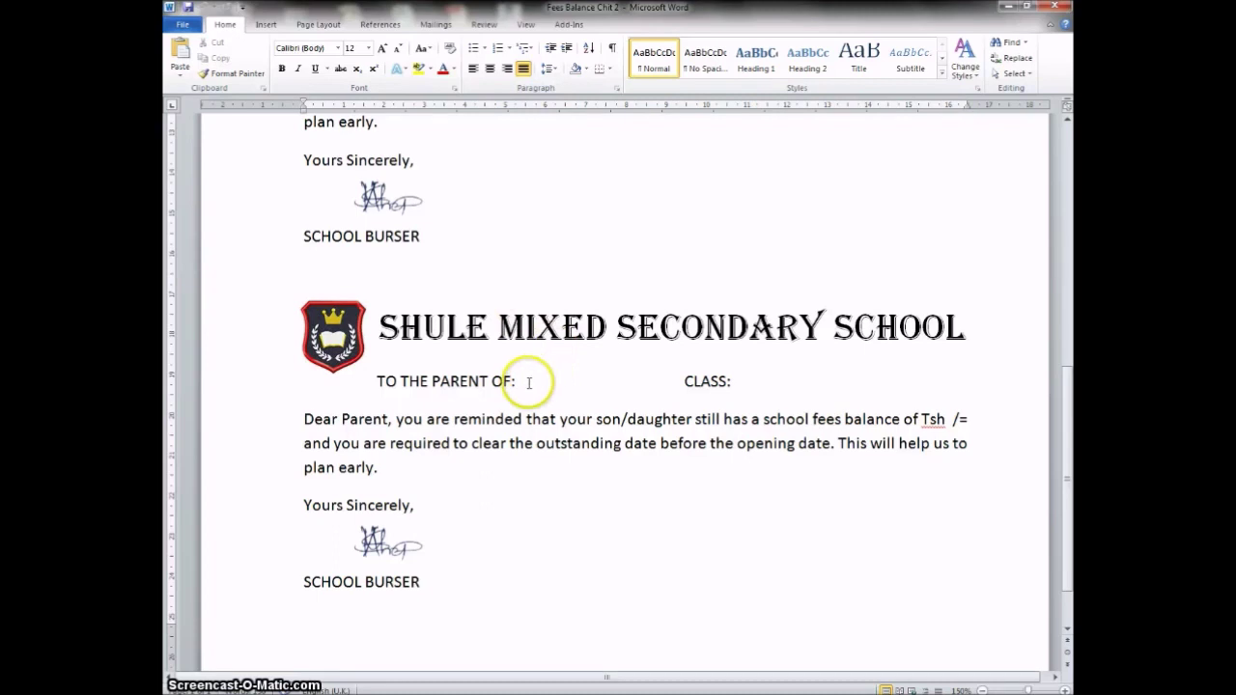
scroll(552, 367, down, 1)
scroll(558, 365, up, 1)
scroll(559, 364, up, 2)
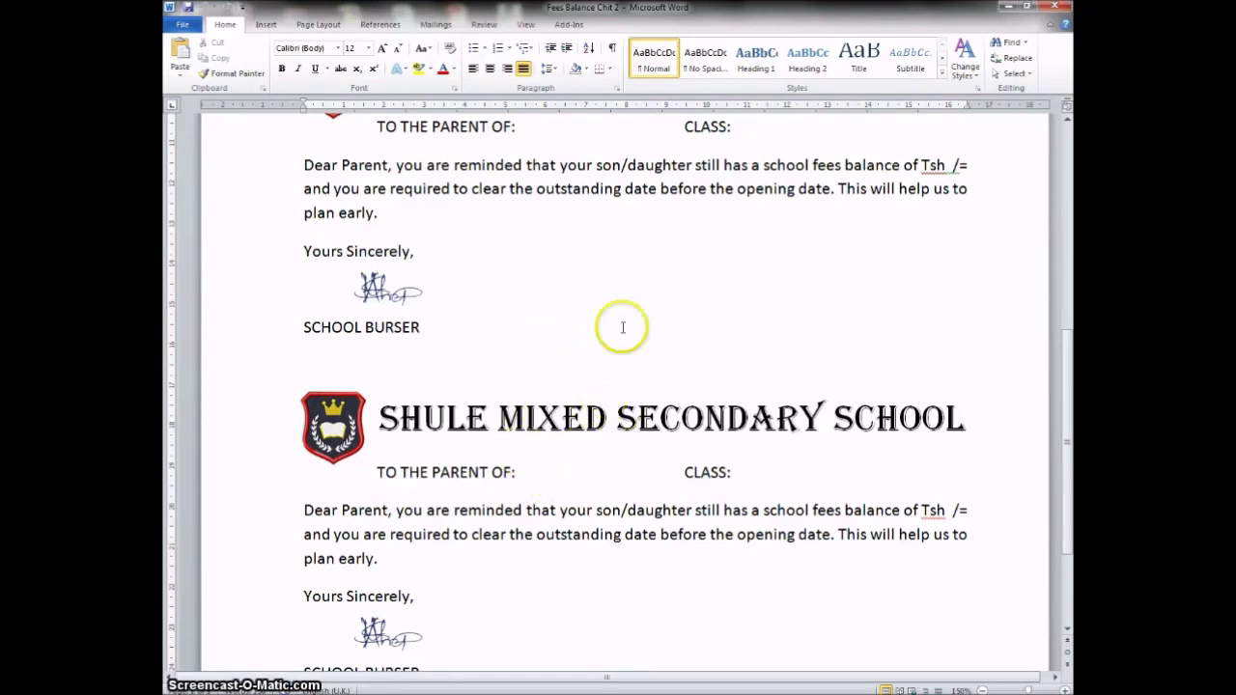
scroll(621, 322, down, 3)
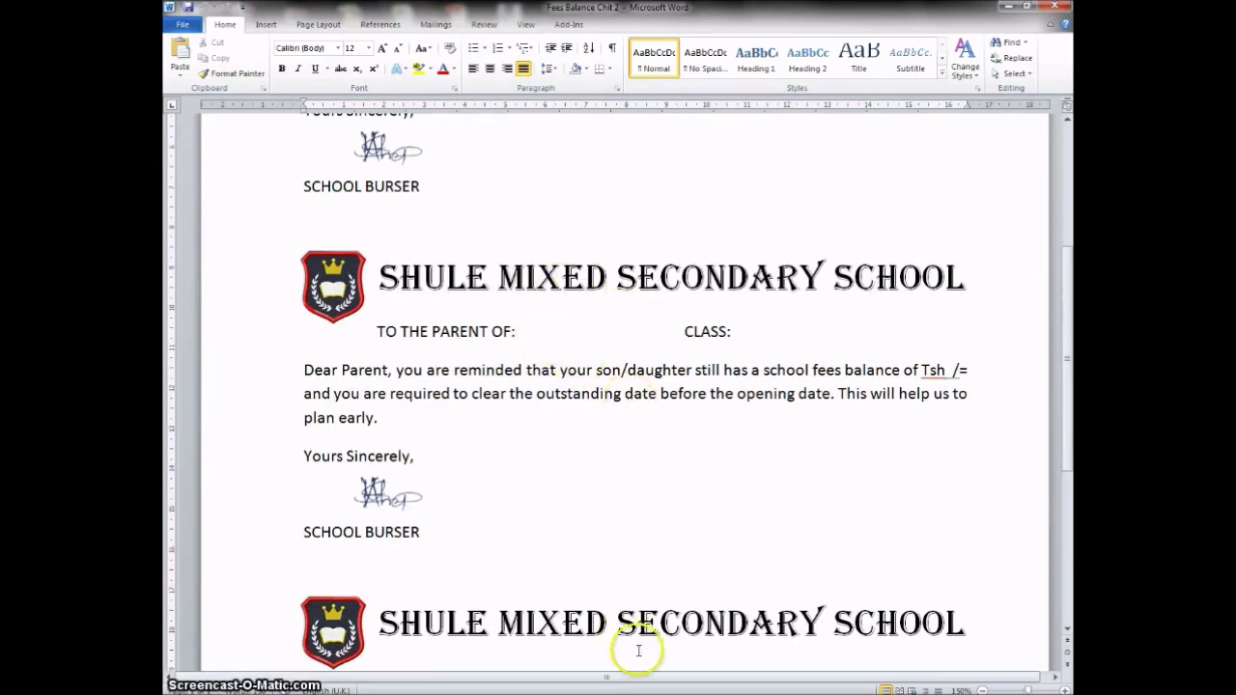
scroll(642, 666, down, 3)
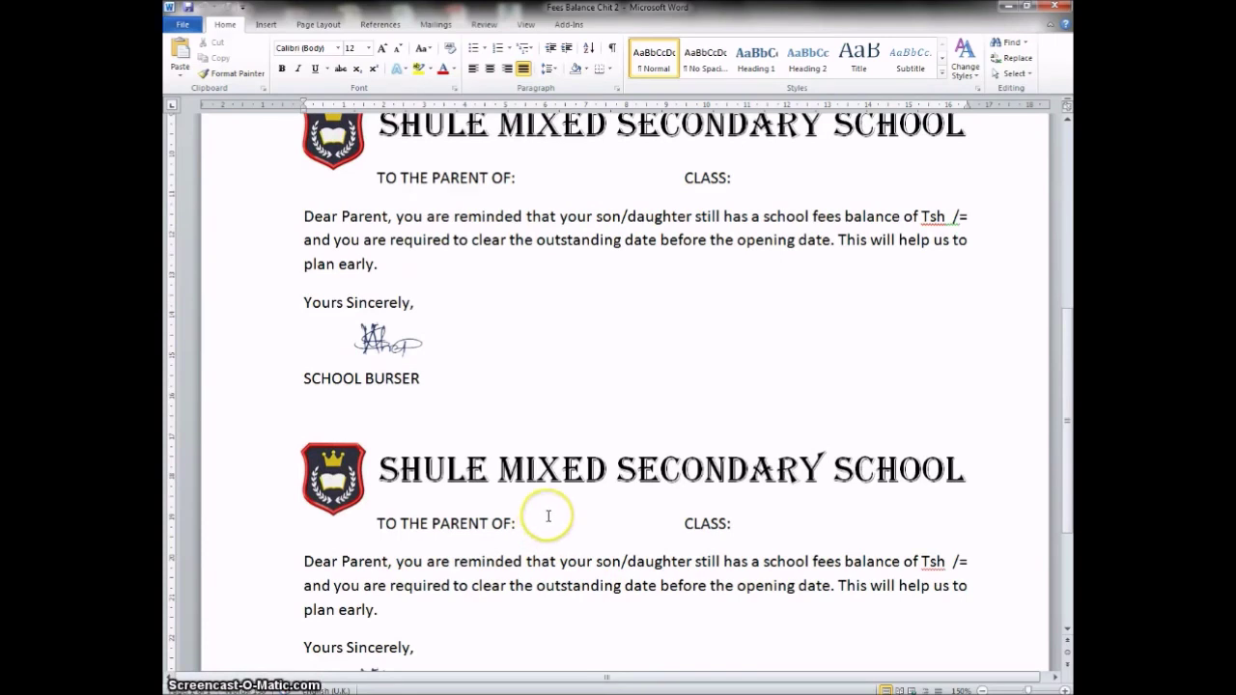
scroll(670, 414, down, 1)
scroll(670, 415, up, 4)
scroll(667, 408, down, 3)
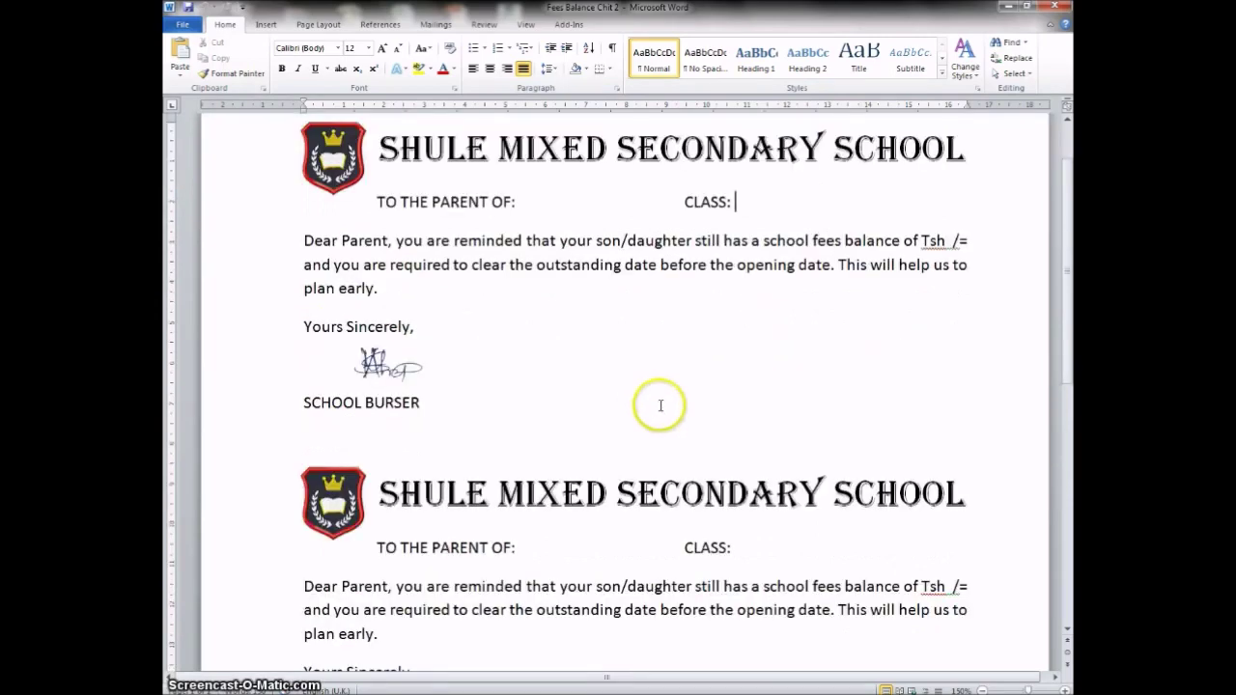
scroll(660, 405, up, 3)
Switch to the taarifa kwa mzazi circular and show its letterhead at 140% zoom
mouse_move(490, 694)
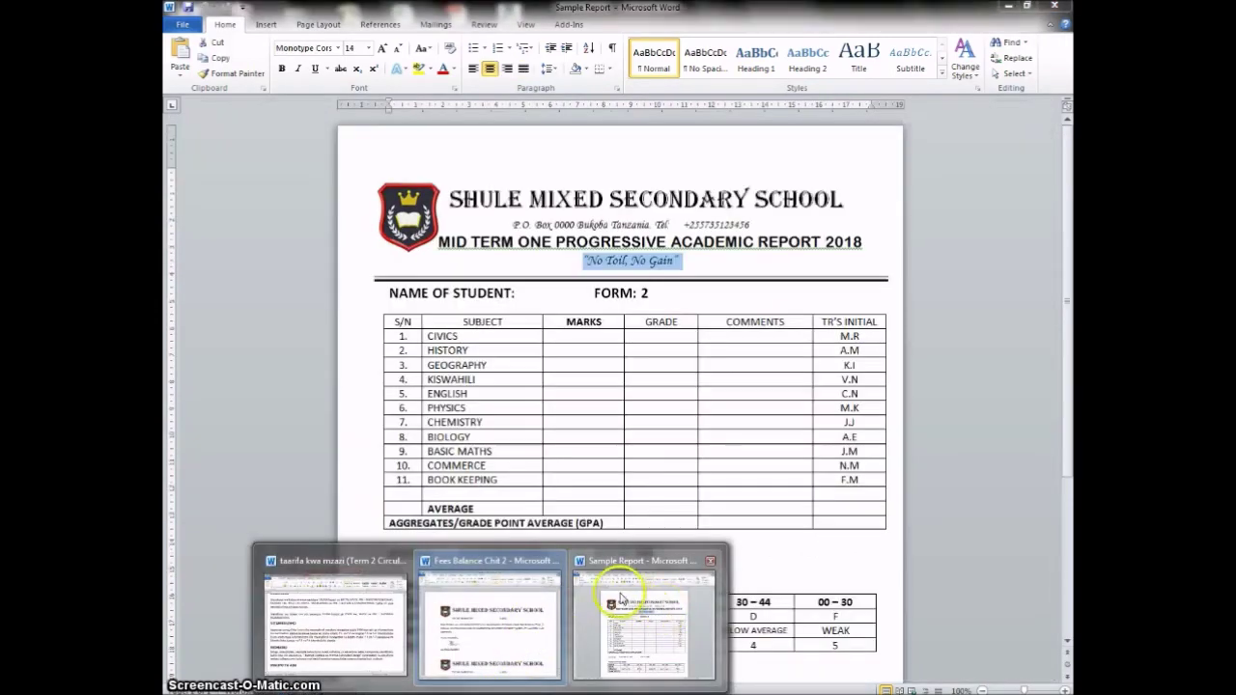
mouse_move(398, 608)
click(326, 599)
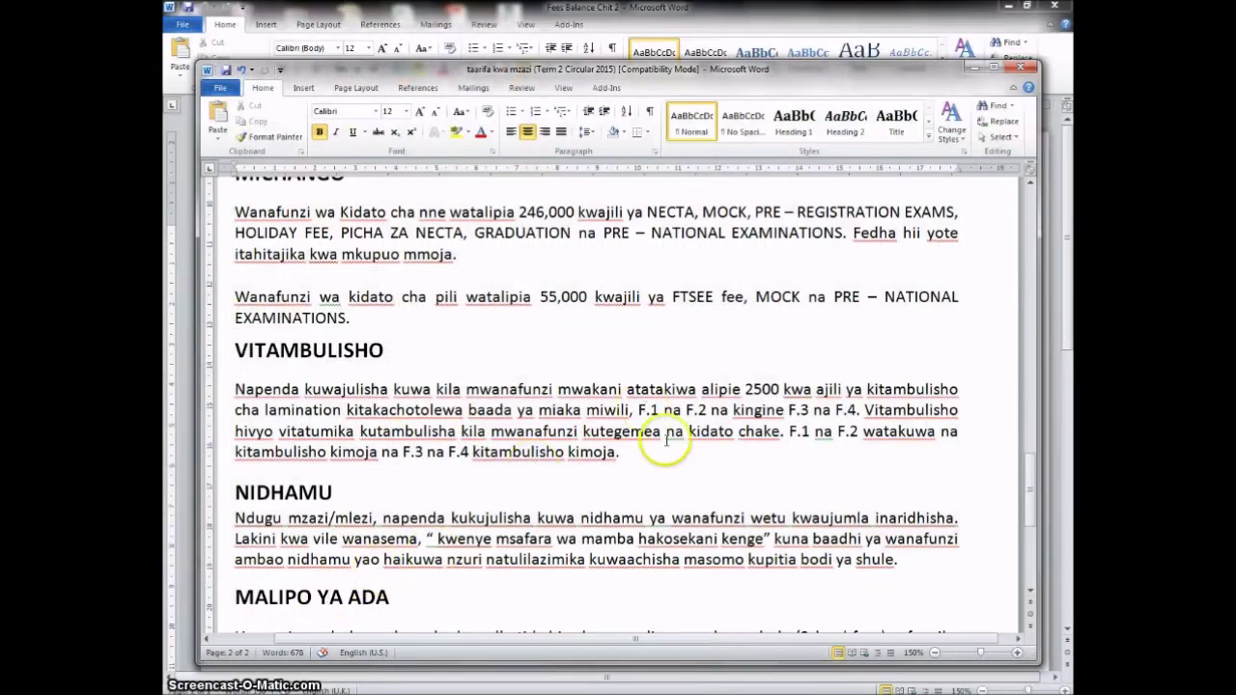
scroll(637, 391, up, 10)
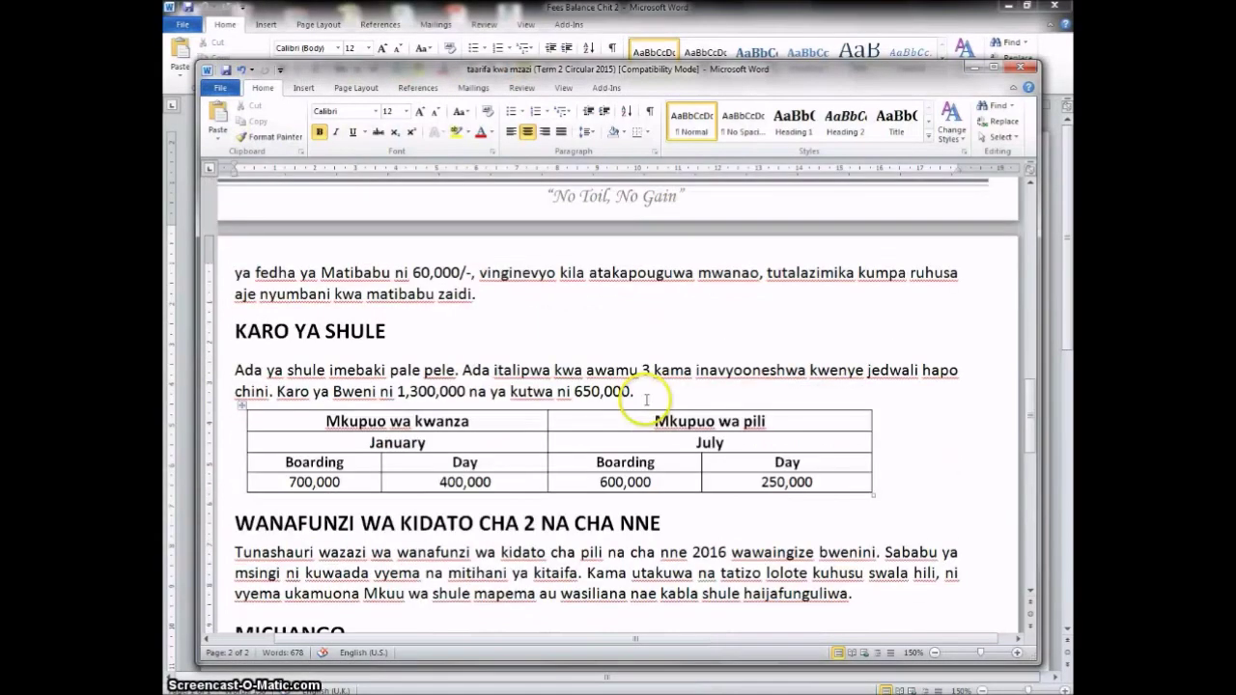
scroll(645, 399, up, 5)
drag(1029, 325, 1022, 203)
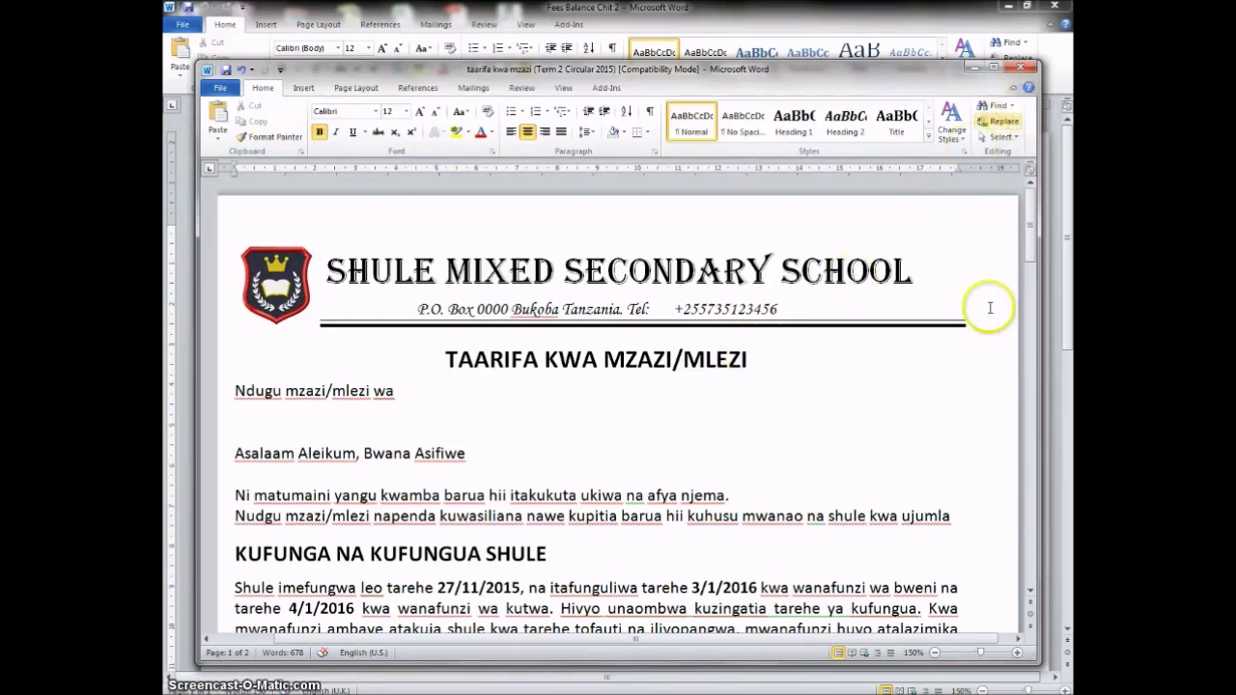
click(934, 654)
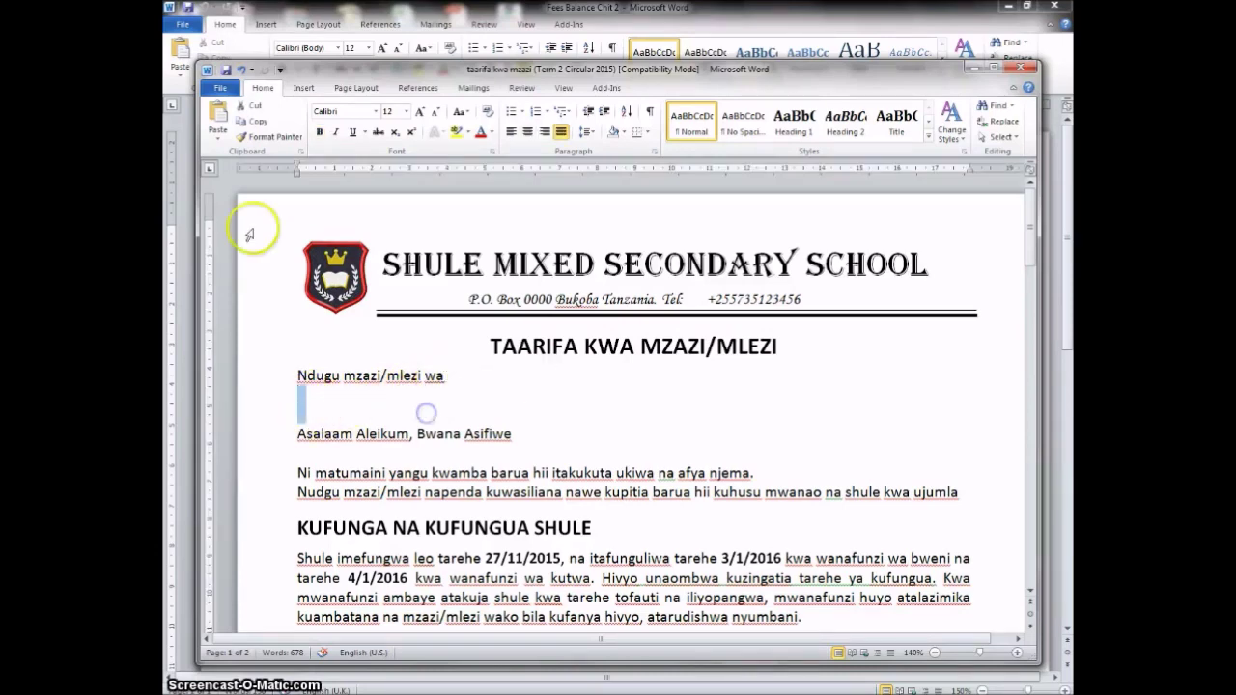
Look through the whole circular from the blank line under "Ndugu mzazi/mlezi wa" to the closing signature and back
click(301, 396)
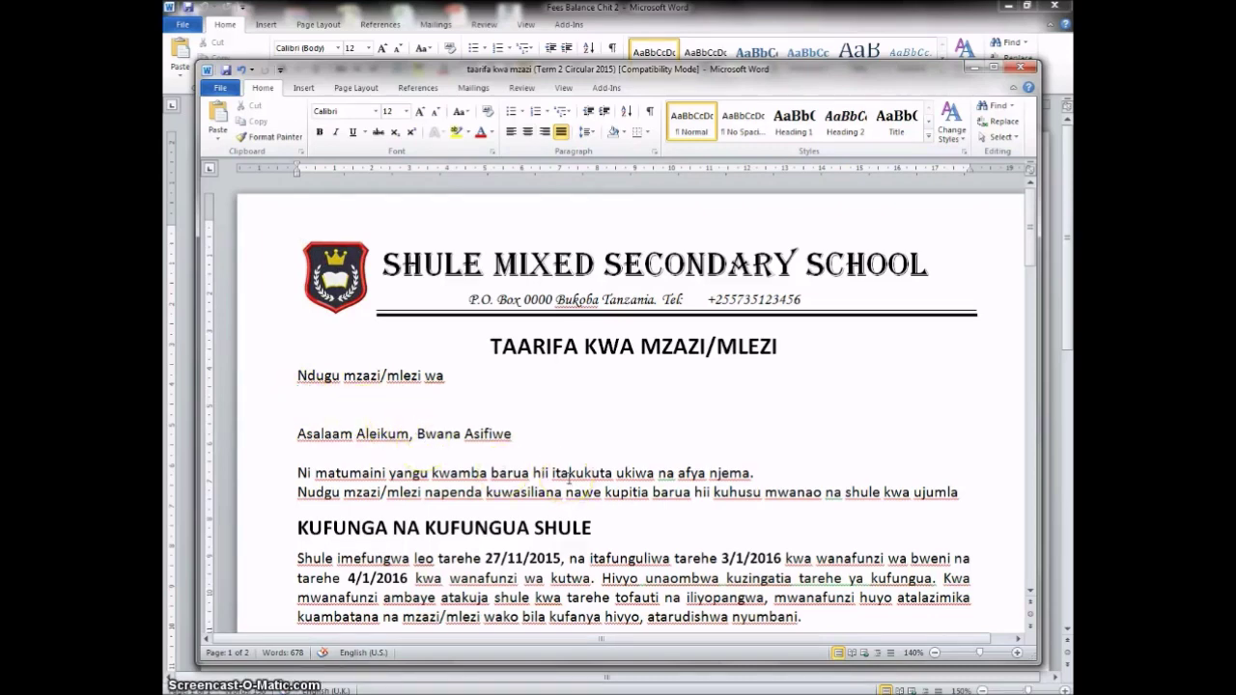
scroll(570, 476, down, 10)
scroll(570, 477, down, 10)
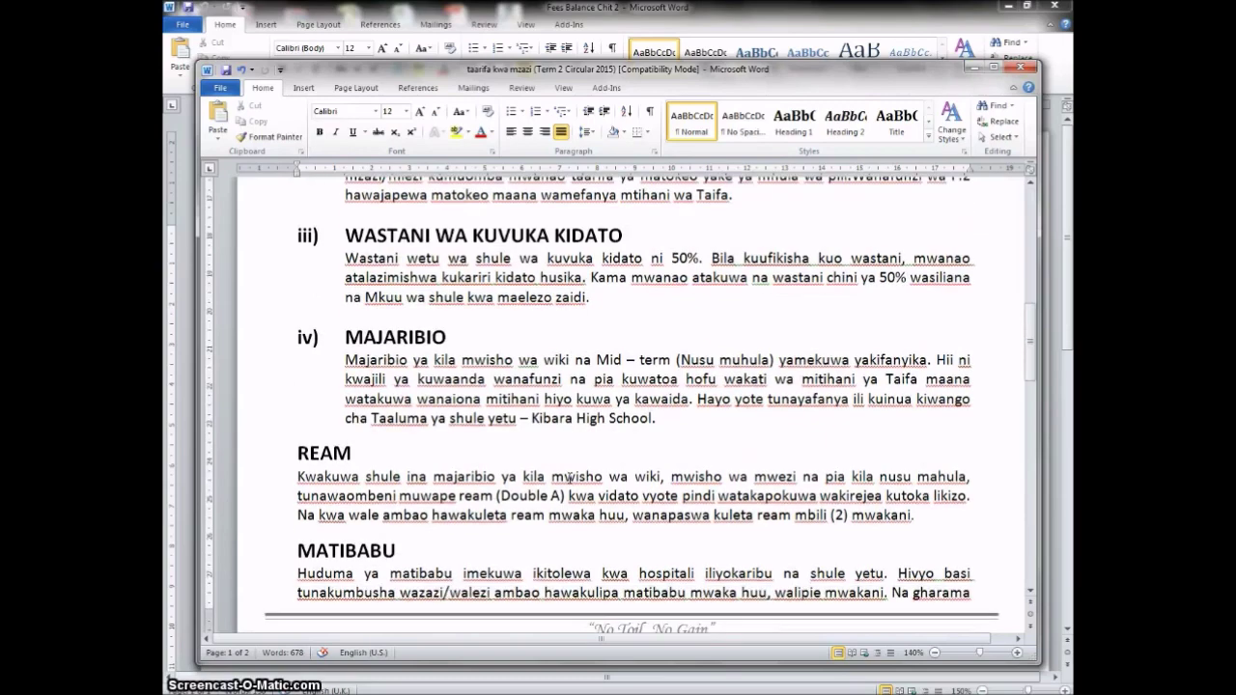
scroll(569, 478, down, 10)
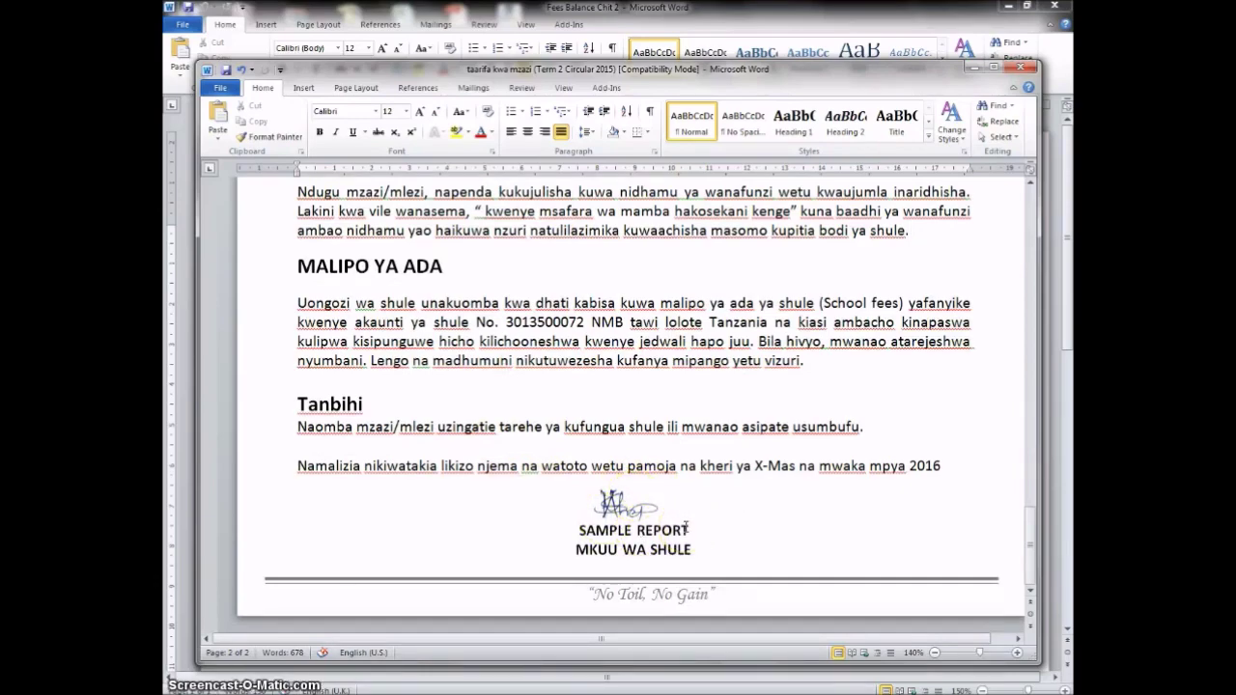
scroll(686, 526, up, 12)
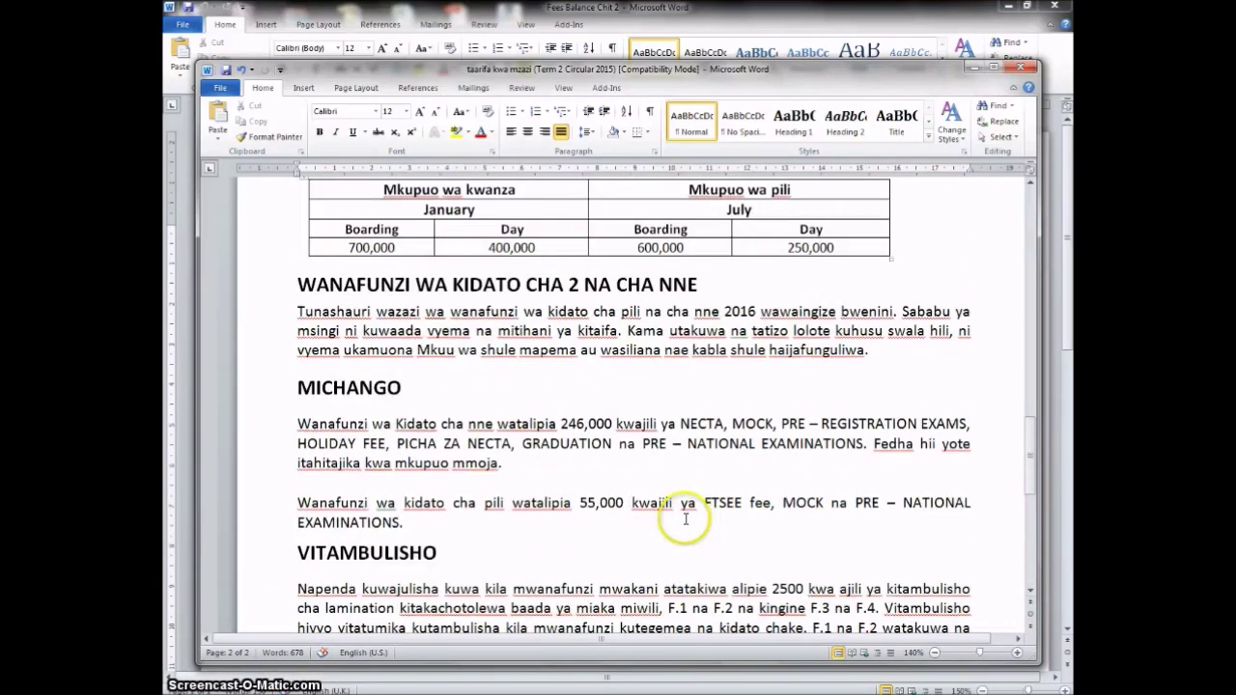
scroll(686, 521, up, 20)
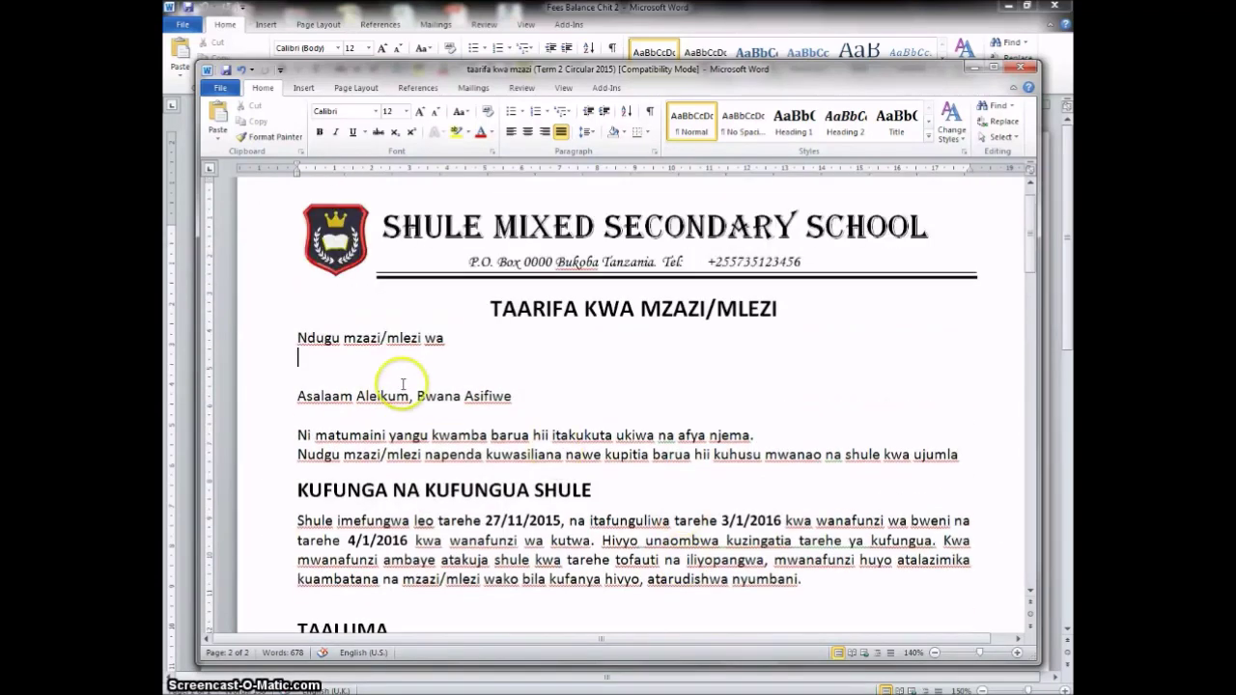
Examine the blank space for the student's name and the circular's sections down to the first page's footer motto
drag(342, 369, 435, 375)
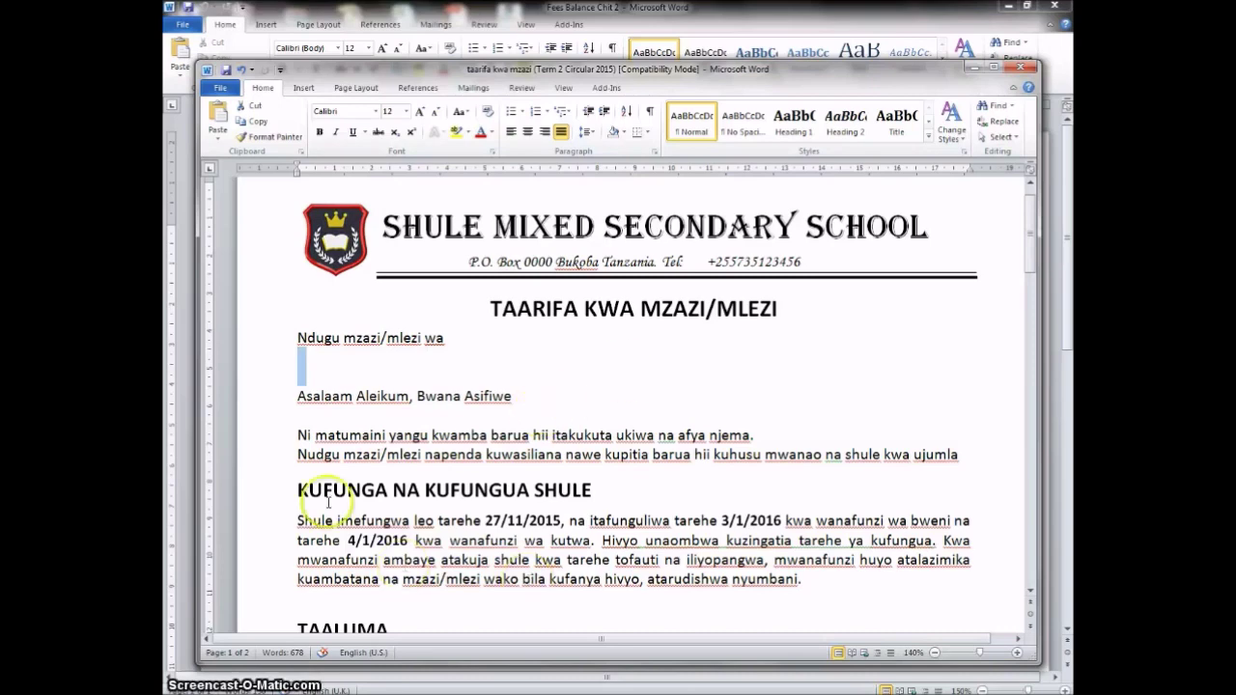
scroll(422, 528, down, 3)
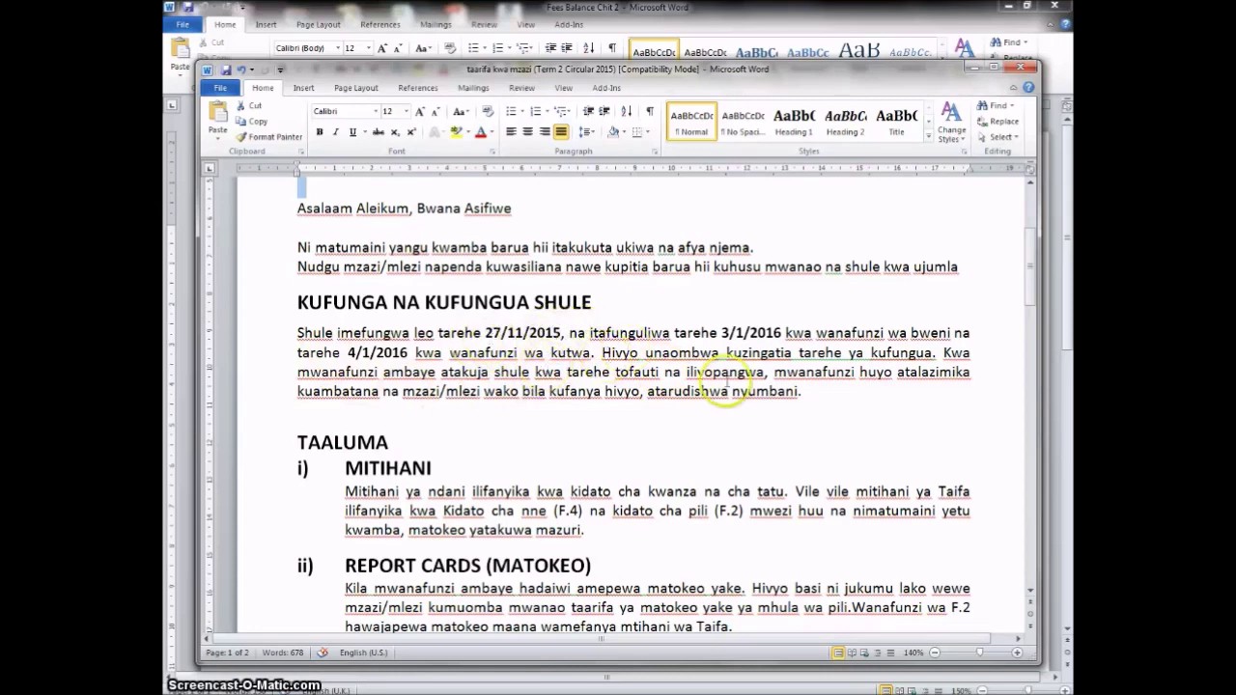
scroll(632, 488, down, 8)
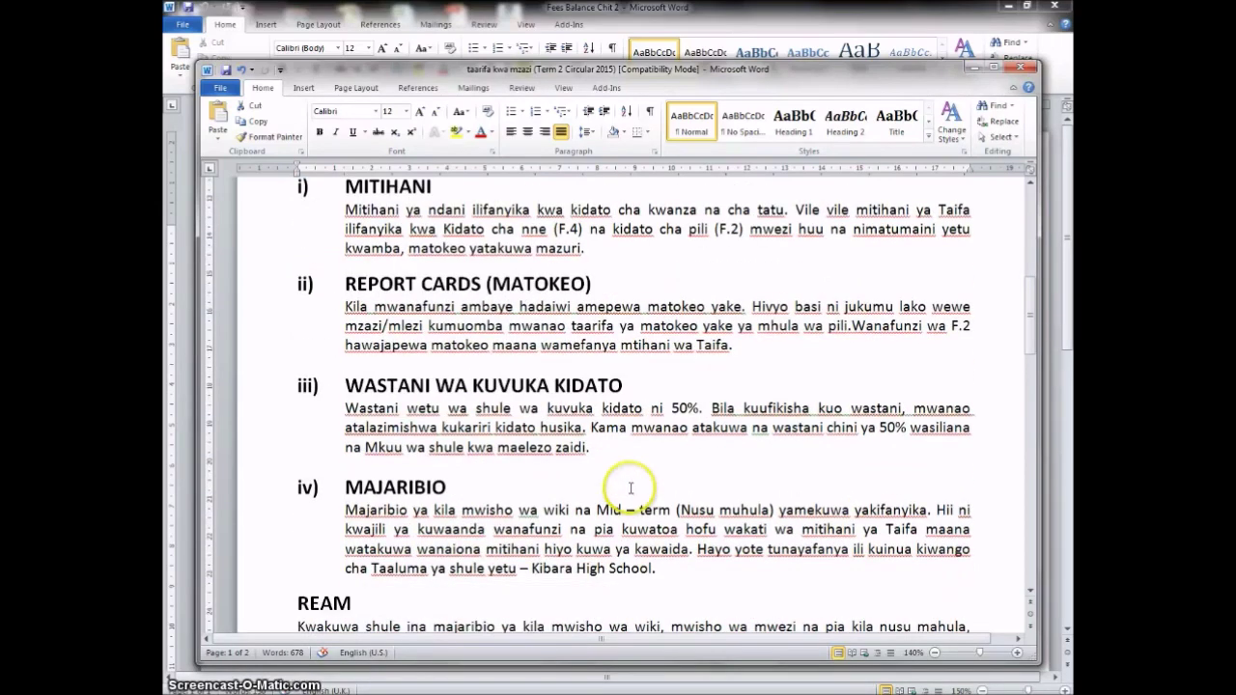
scroll(632, 487, down, 3)
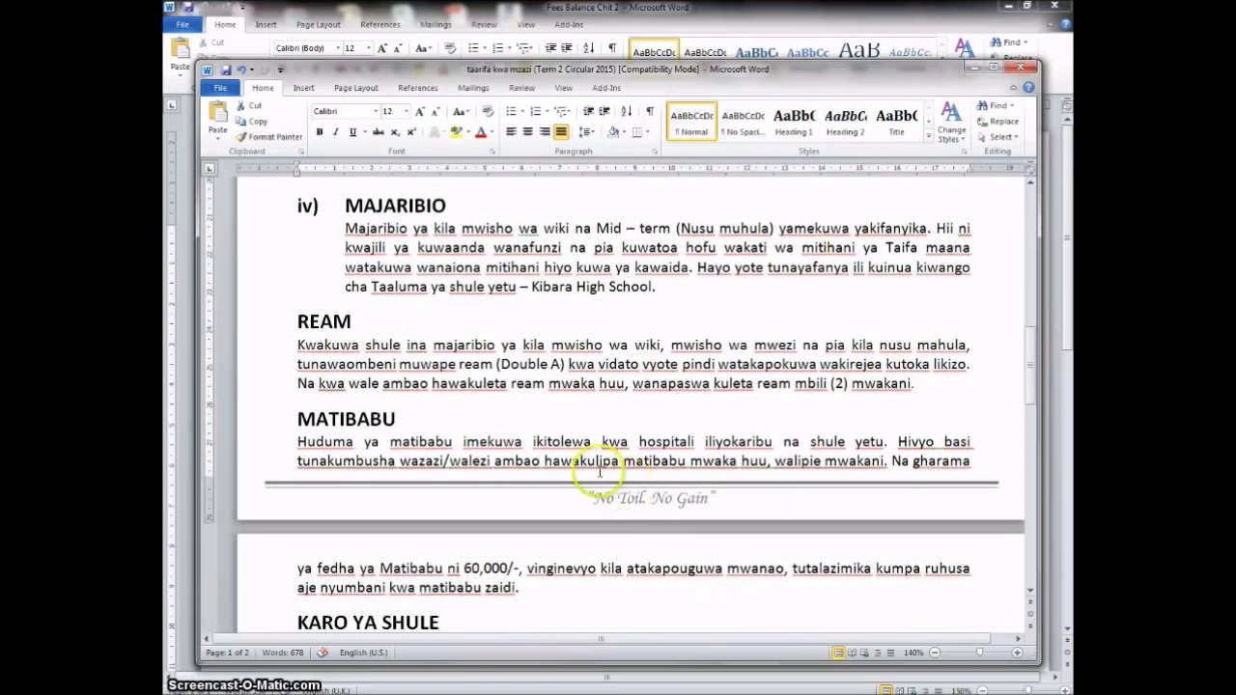
scroll(643, 467, down, 1)
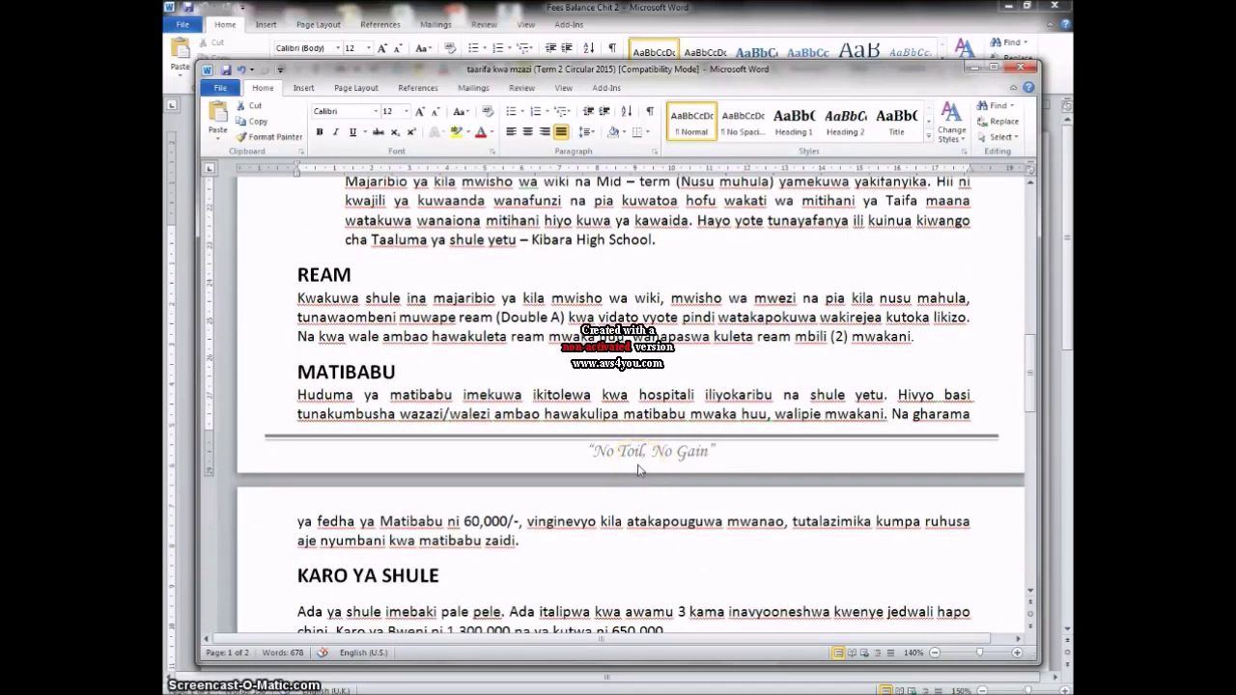
click(639, 461)
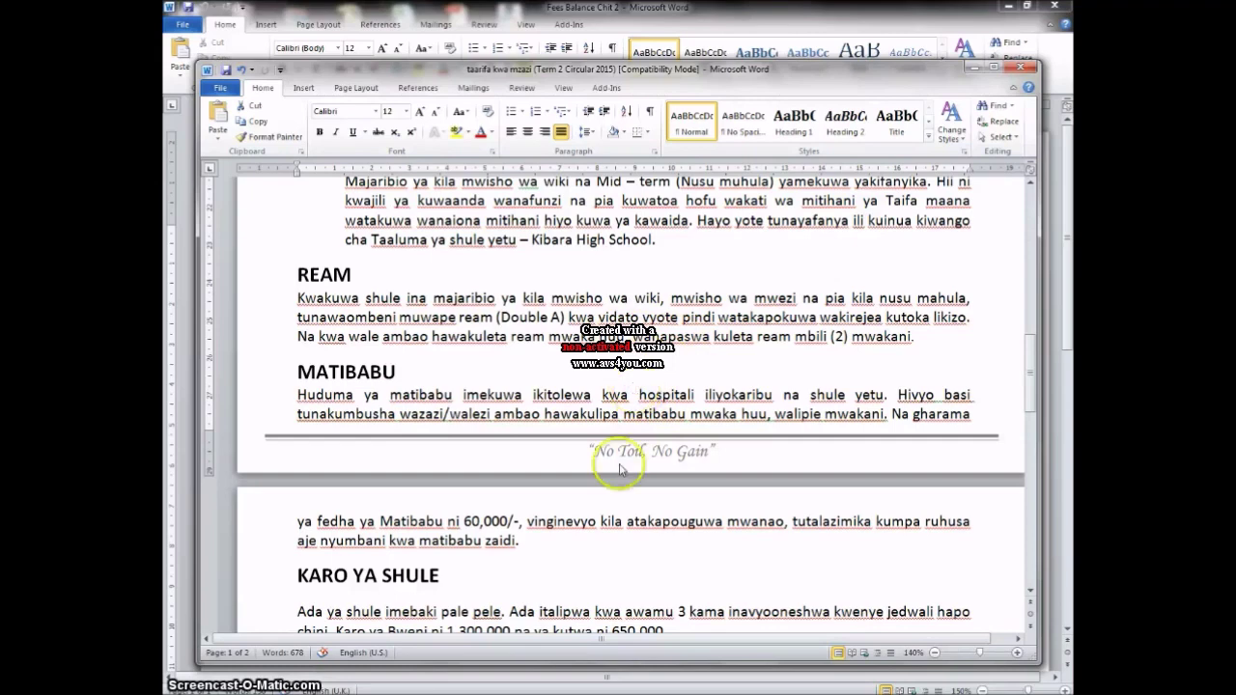
Switch to the Sample Report document and place the cursor in the marks cell for CIVICS
mouse_move(293, 690)
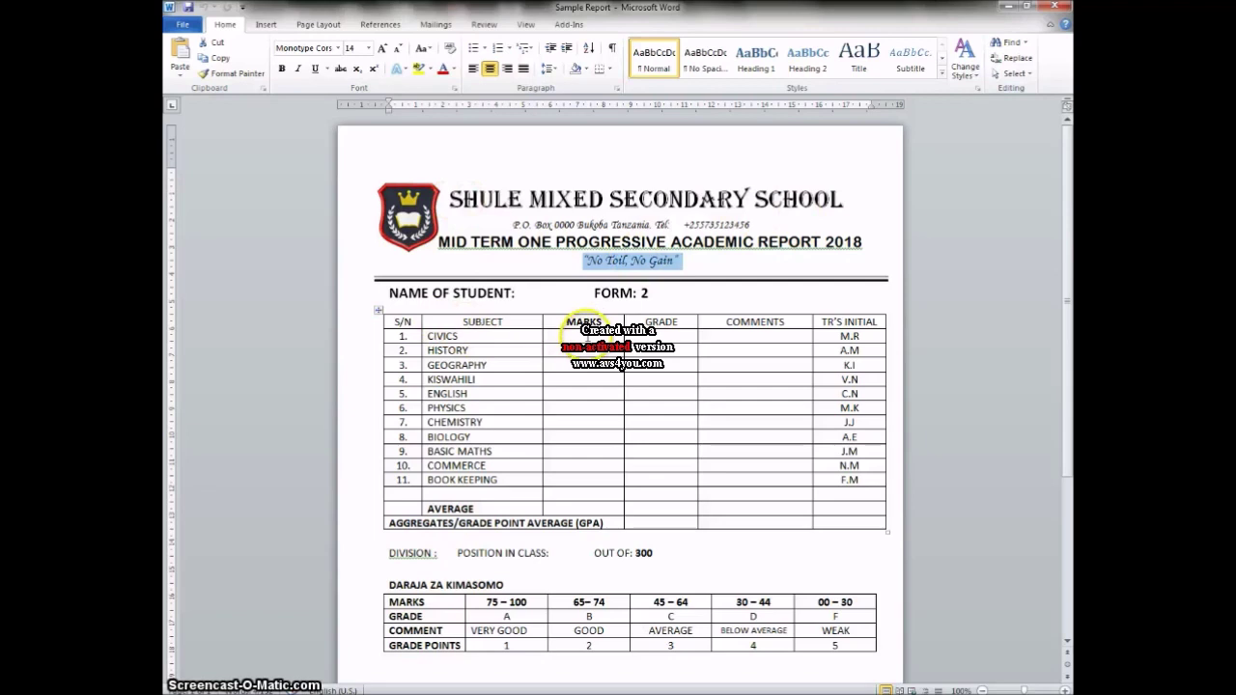
click(583, 336)
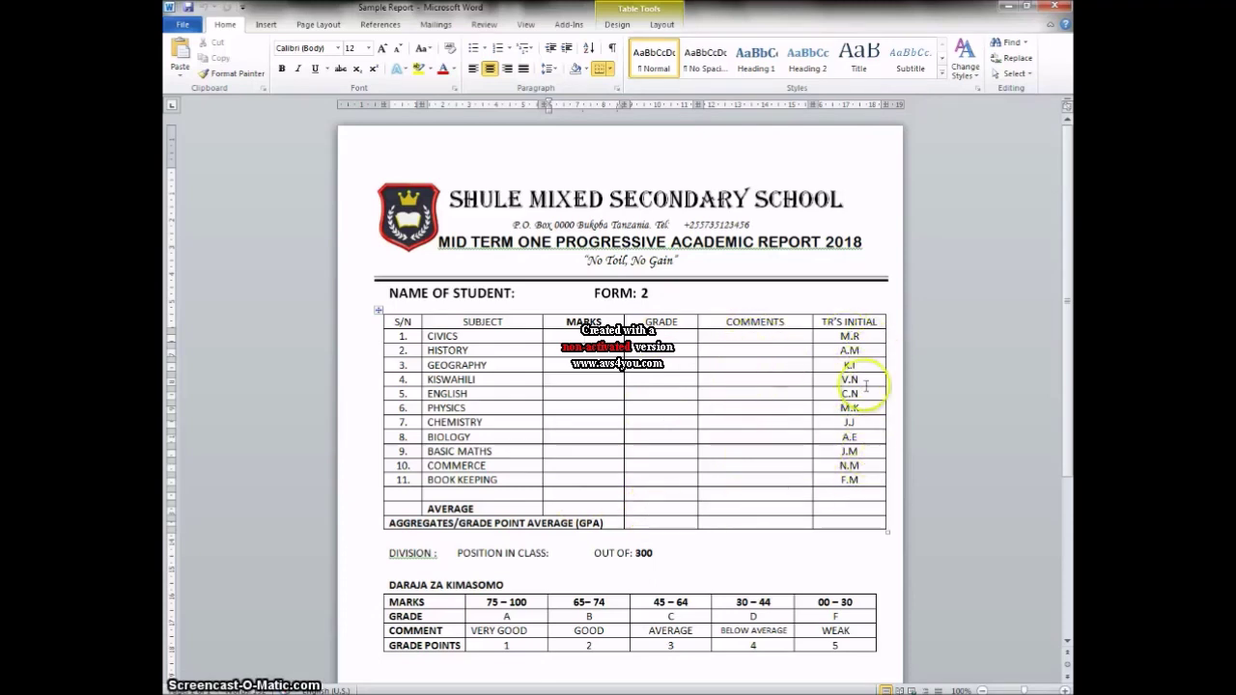
Highlight the blank space after NAME OF STUDENT, and widen the gap between DIVISION and POSITION IN CLASS by one tab
click(527, 291)
drag(526, 292, 590, 292)
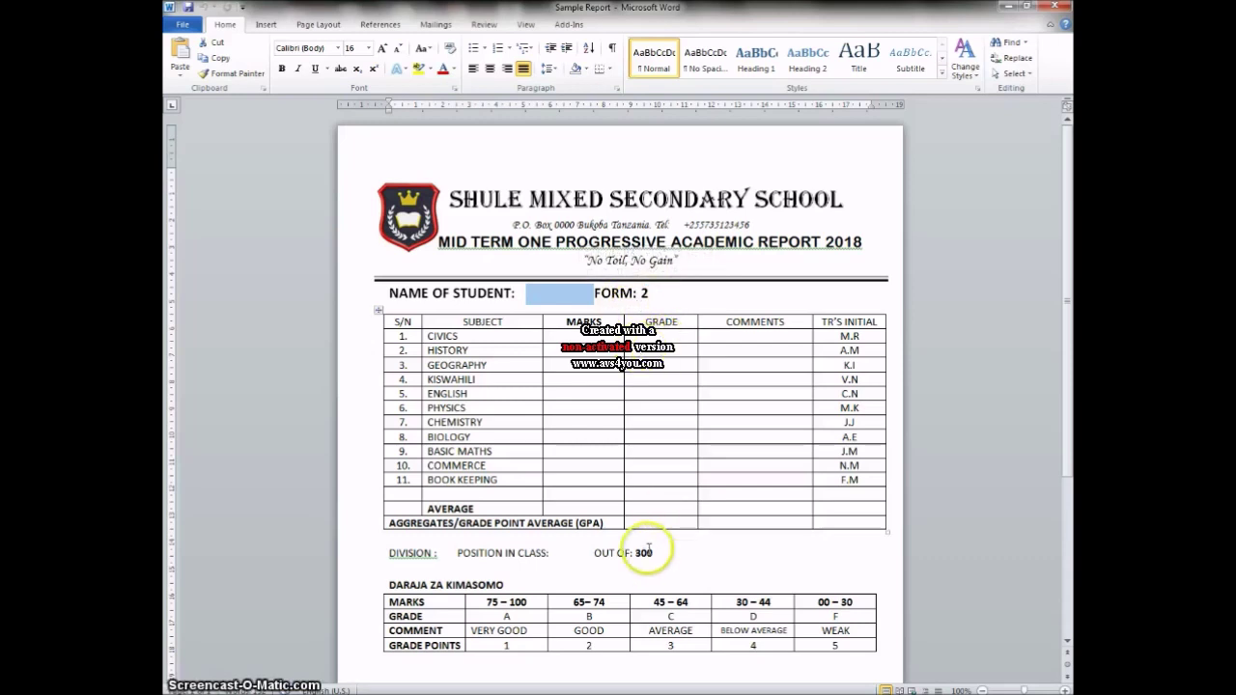
scroll(632, 548, down, 1)
click(447, 518)
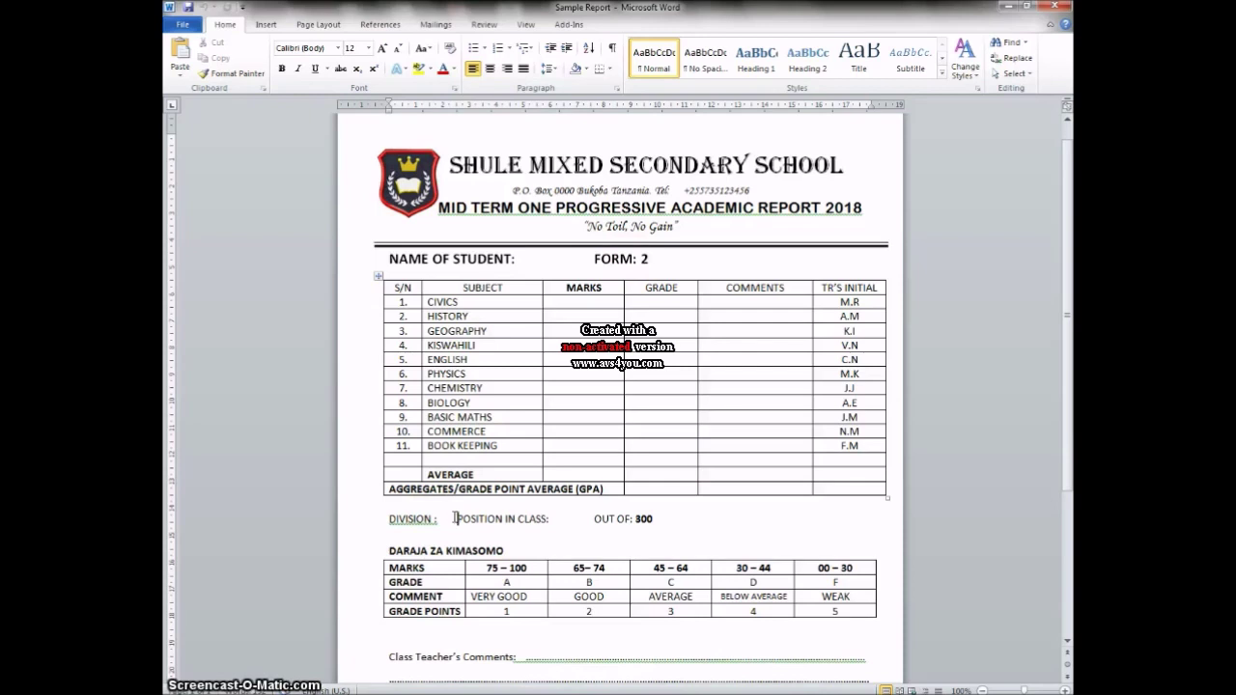
key(Tab)
click(462, 519)
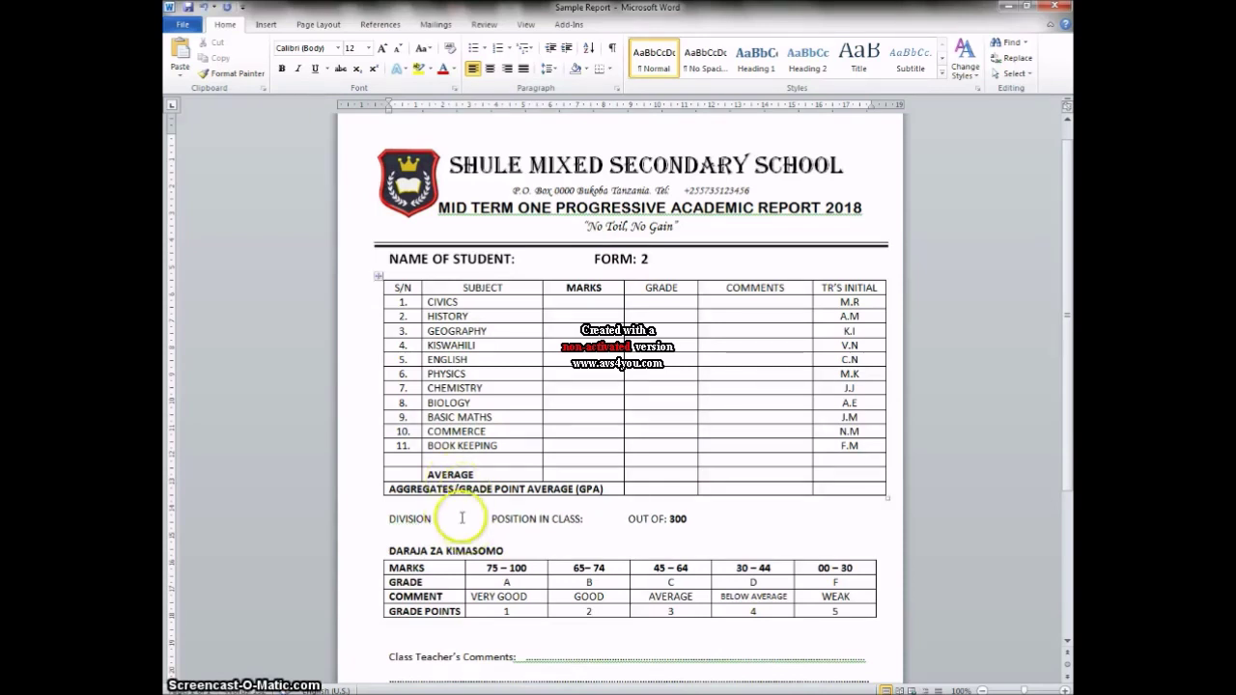
Place the cursor in the blank after POSITION IN CLASS and review the report down to the closing-date line and back to the letterhead
click(602, 518)
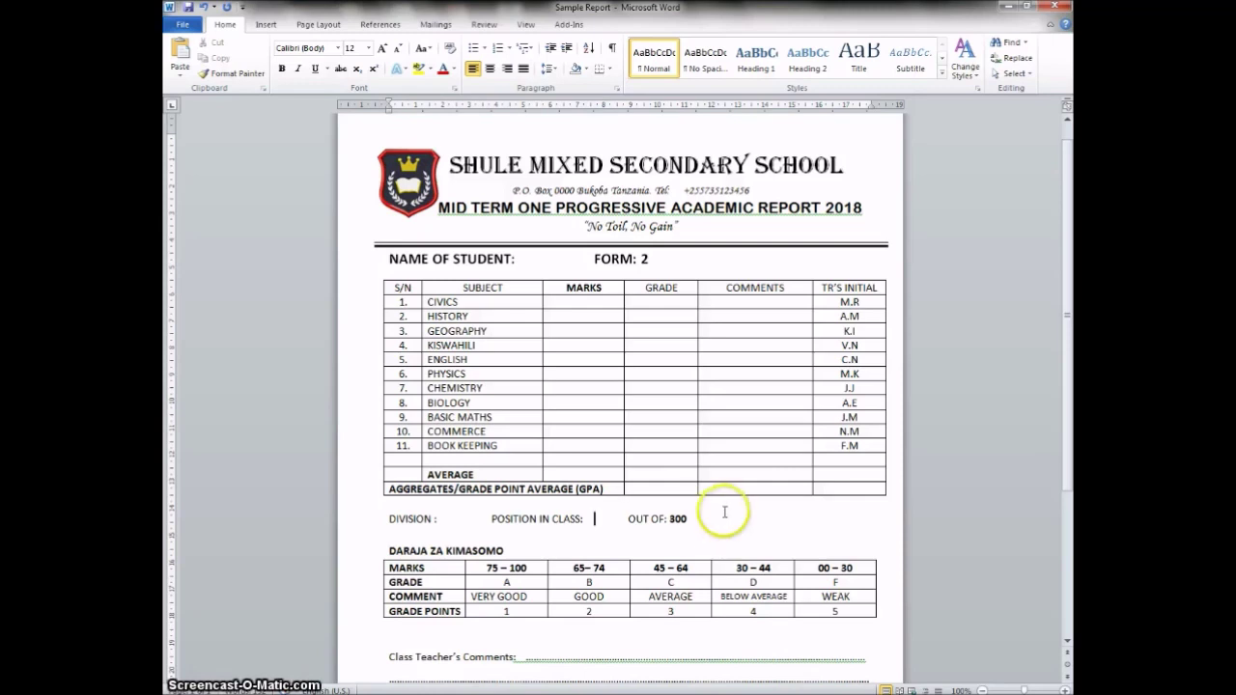
scroll(711, 558, down, 5)
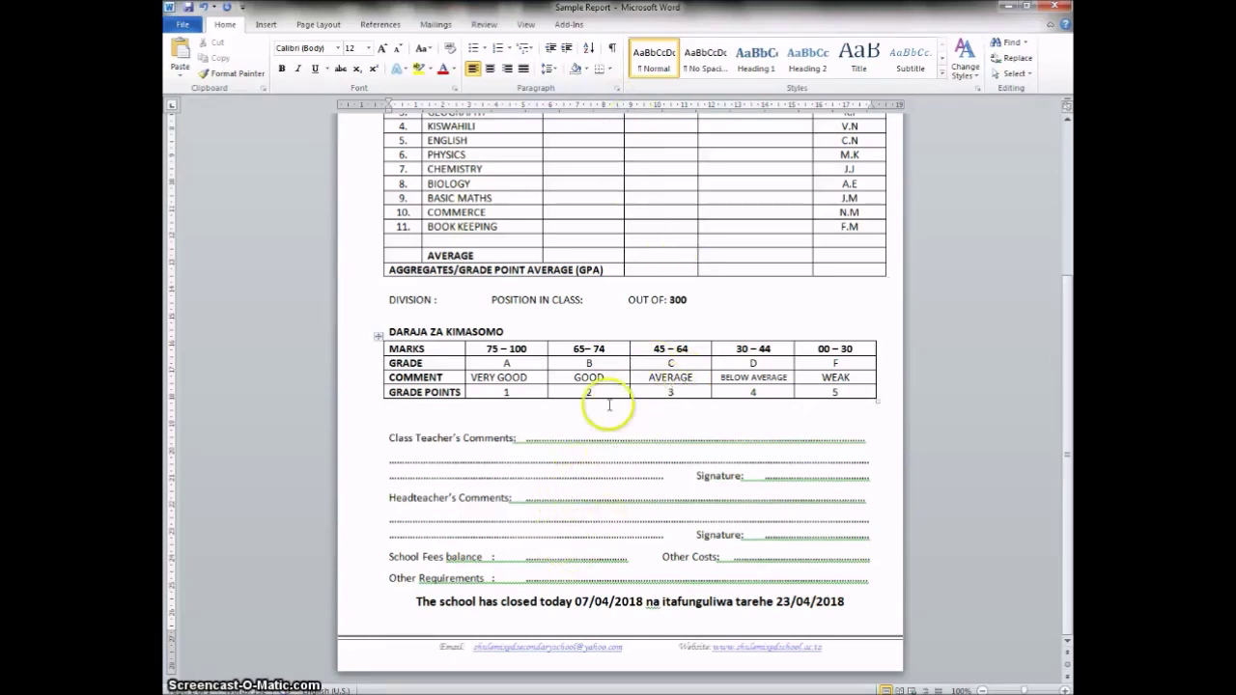
click(593, 299)
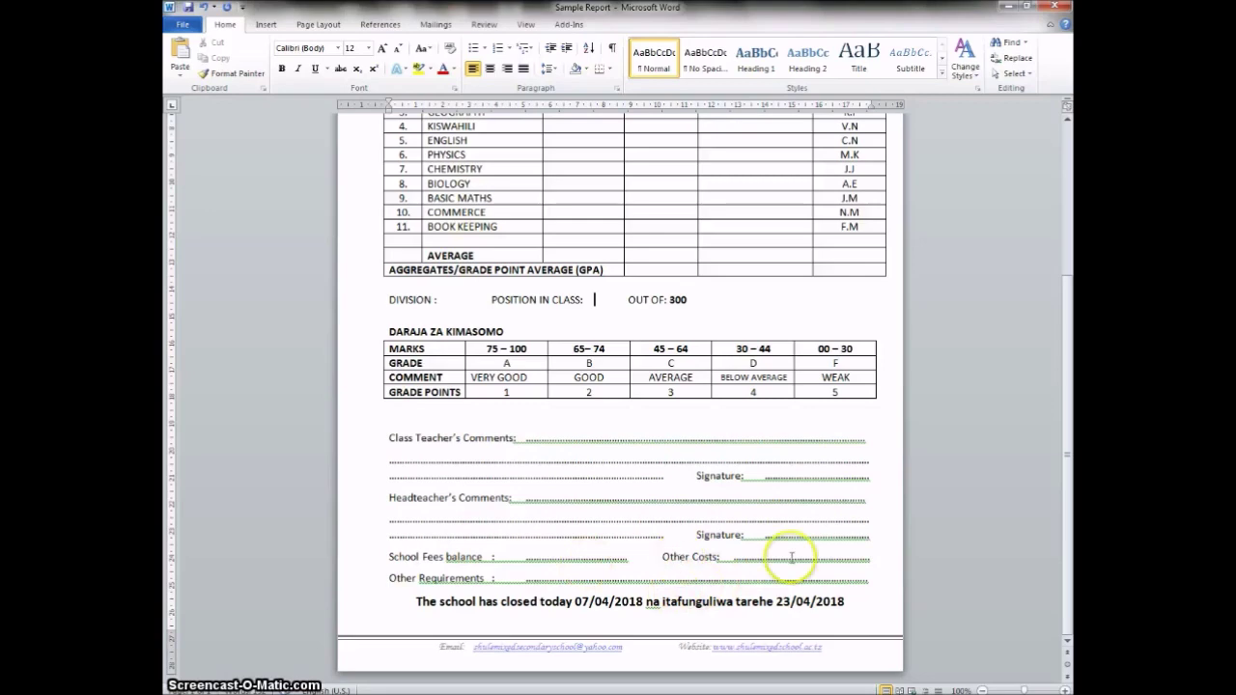
scroll(776, 568, up, 5)
scroll(745, 551, down, 2)
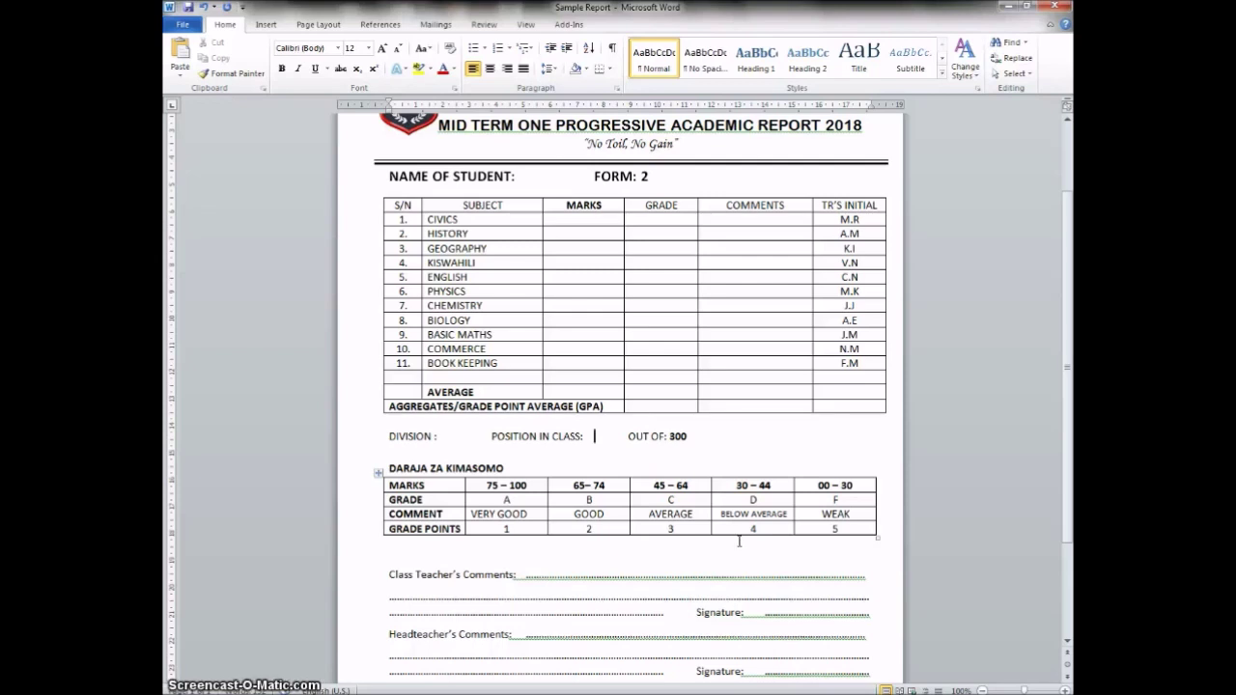
scroll(739, 542, up, 1)
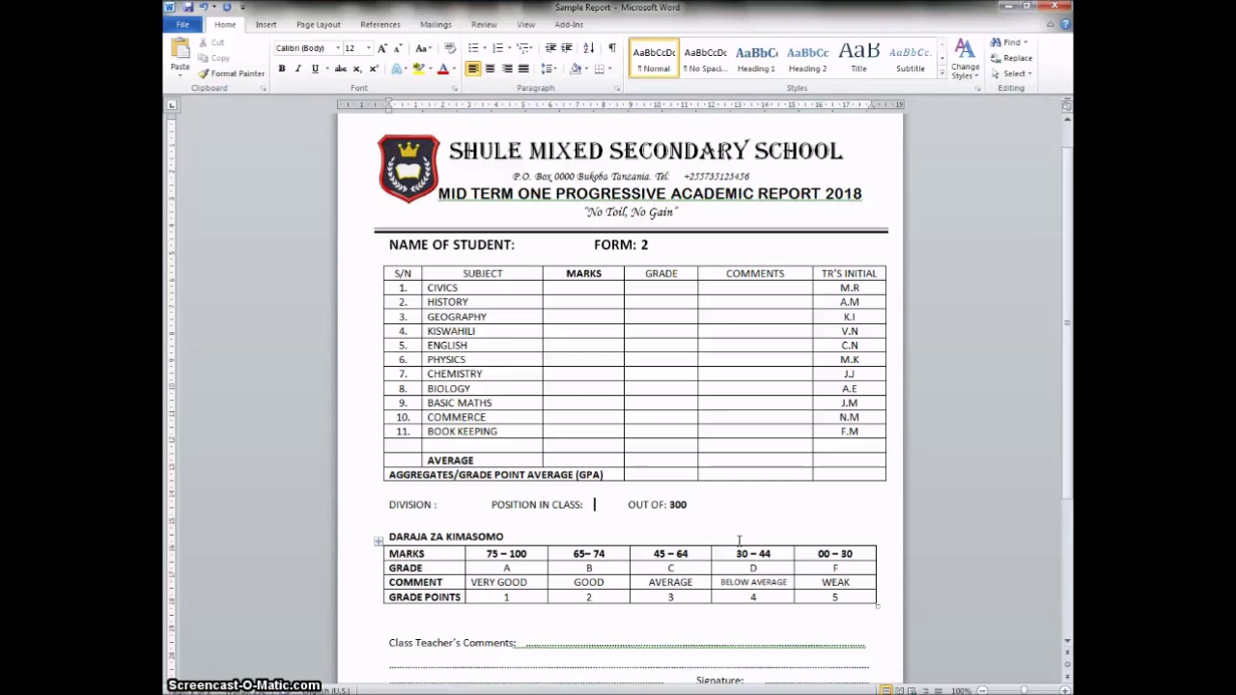
Switch to the Fees Balance Chit 2 document and on to the taarifa kwa mzazi circular, showing its letterhead and the blank name line
mouse_move(490, 688)
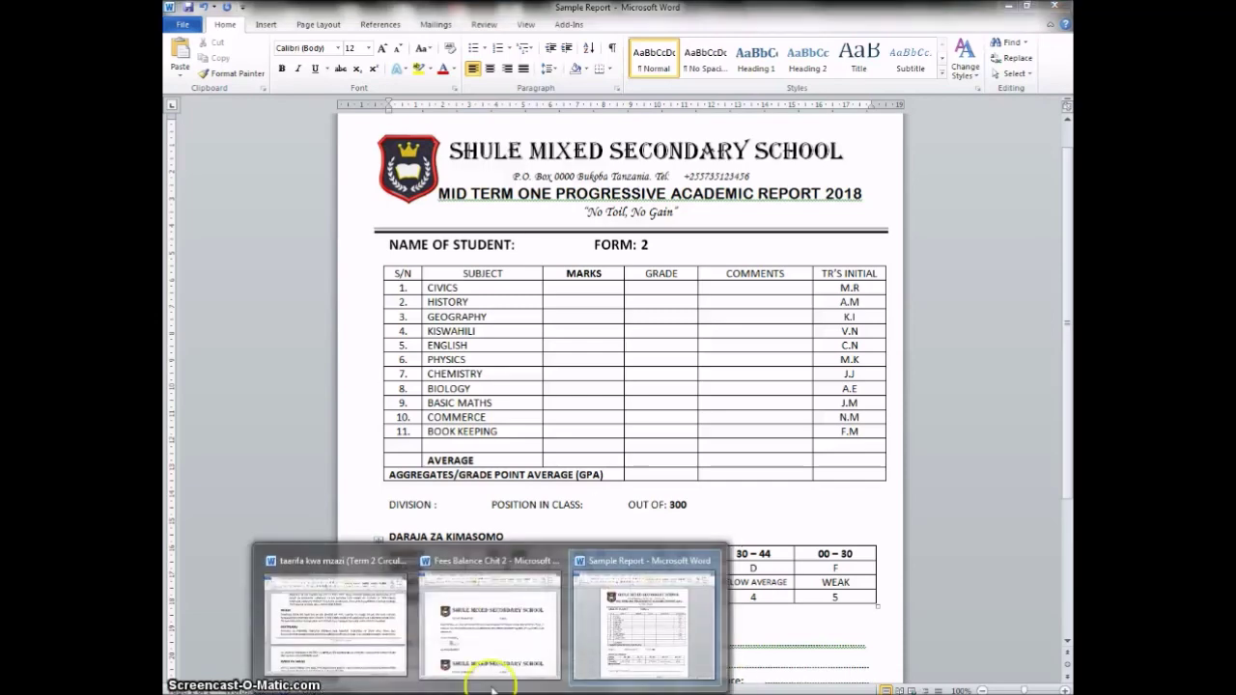
click(499, 615)
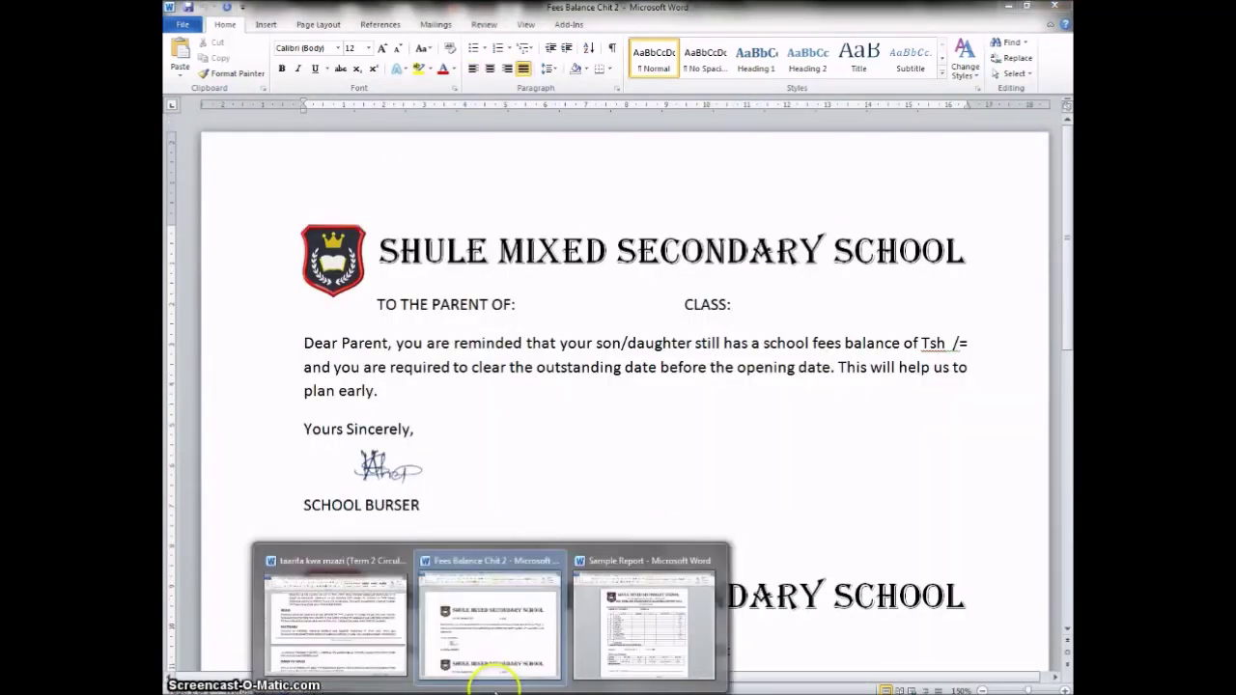
click(339, 604)
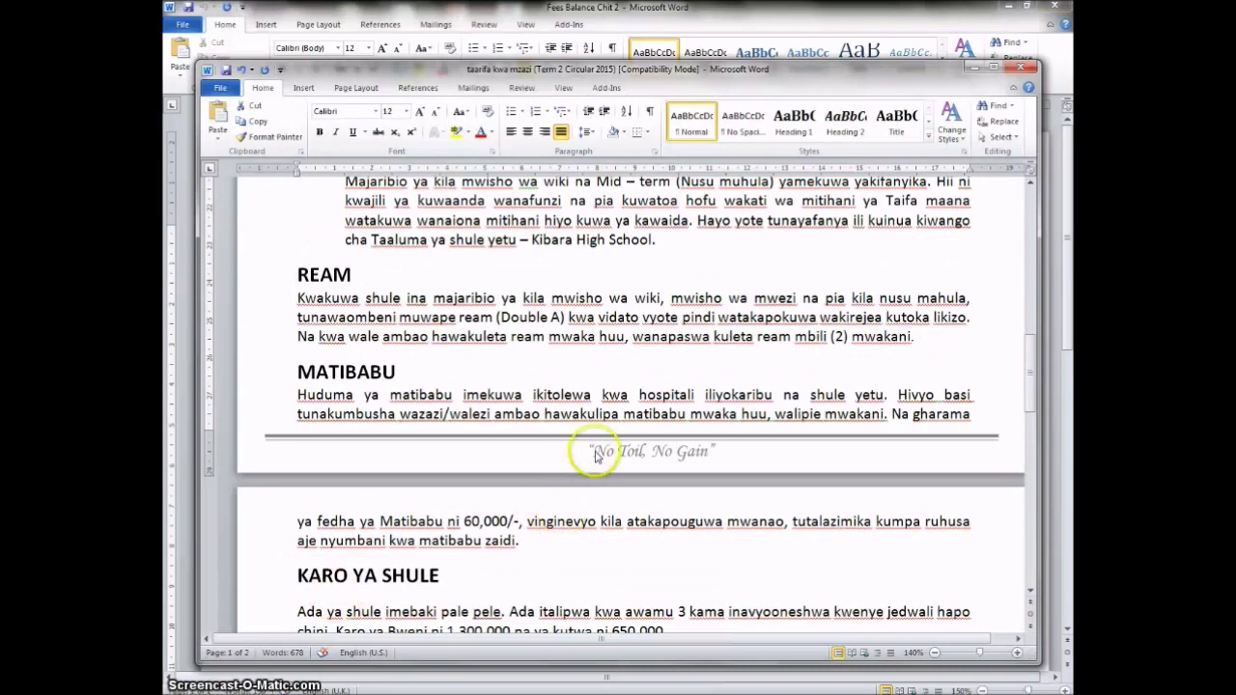
scroll(596, 449, up, 4)
scroll(595, 449, up, 10)
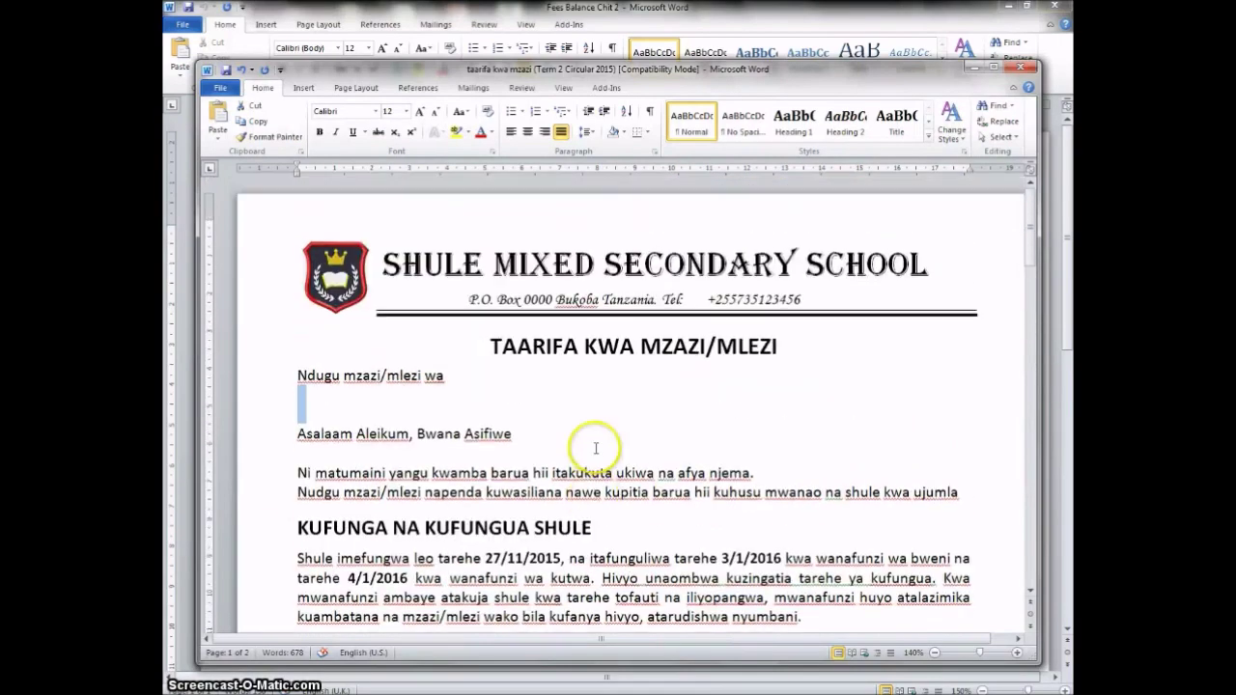